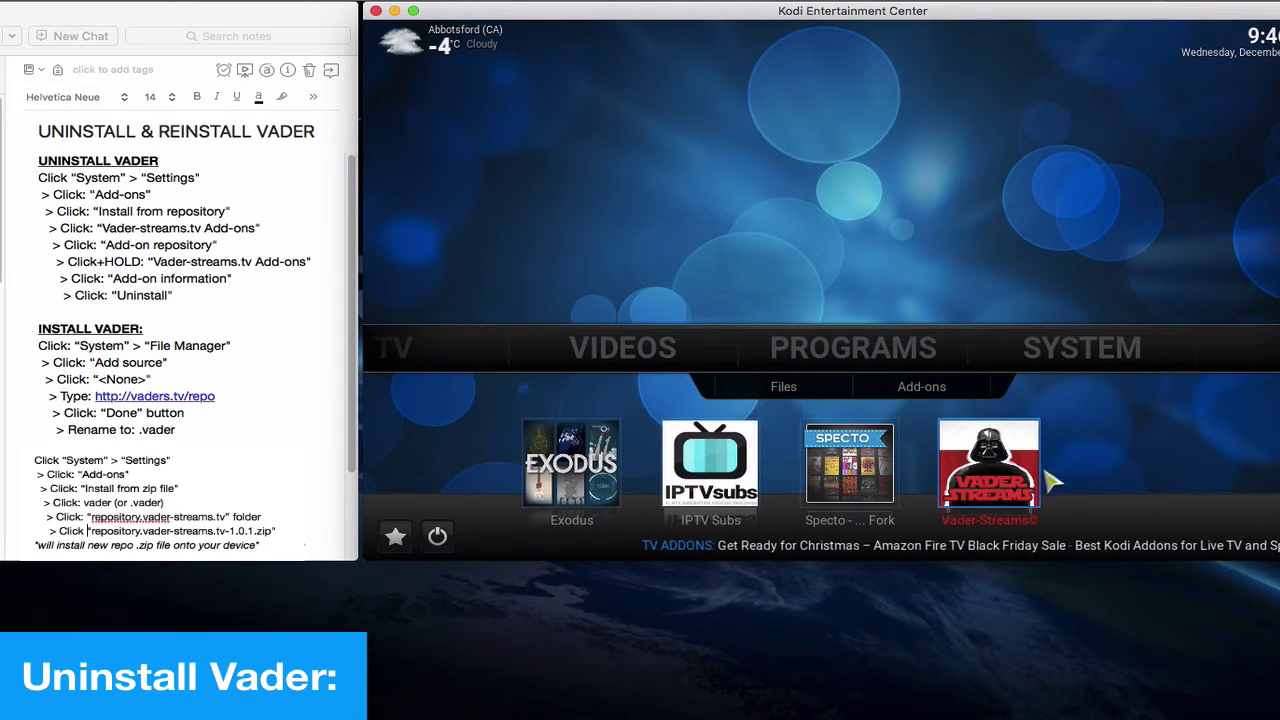
Step: View the installed video add-ons, including Vader-Streams, and return to the home screen
left_click(940, 389)
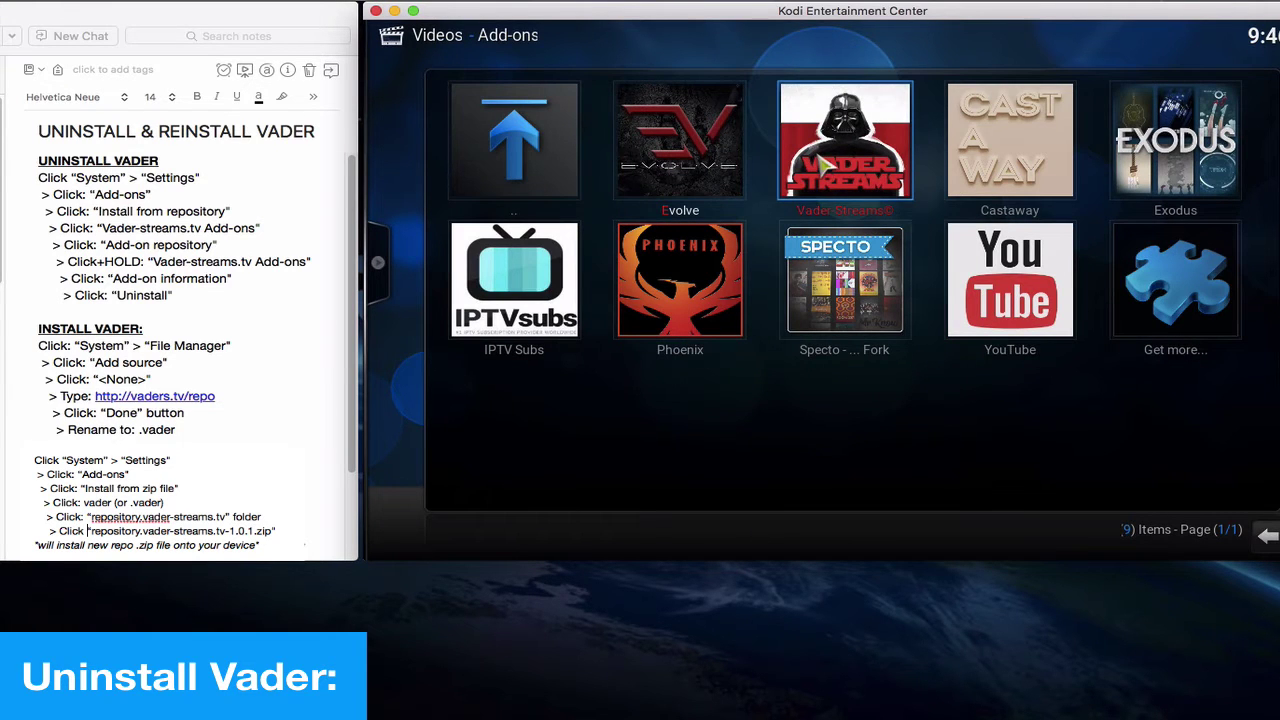
left_click(550, 163)
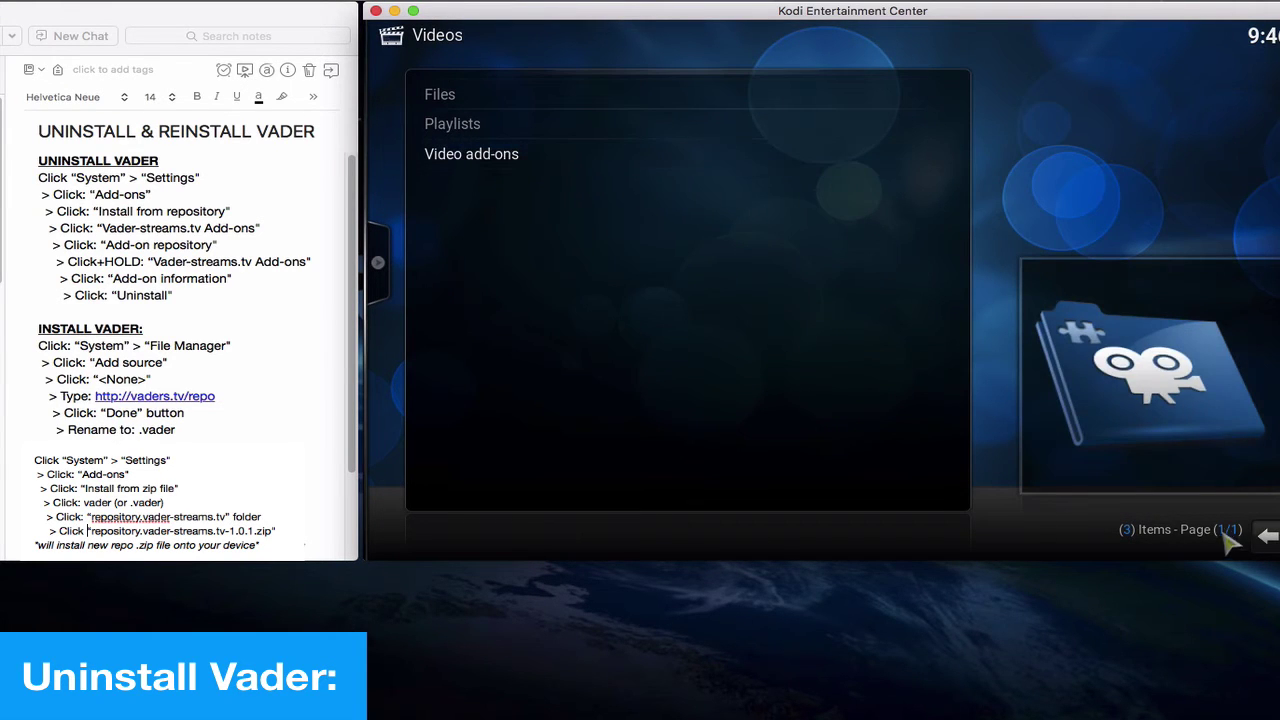
right_click(563, 277)
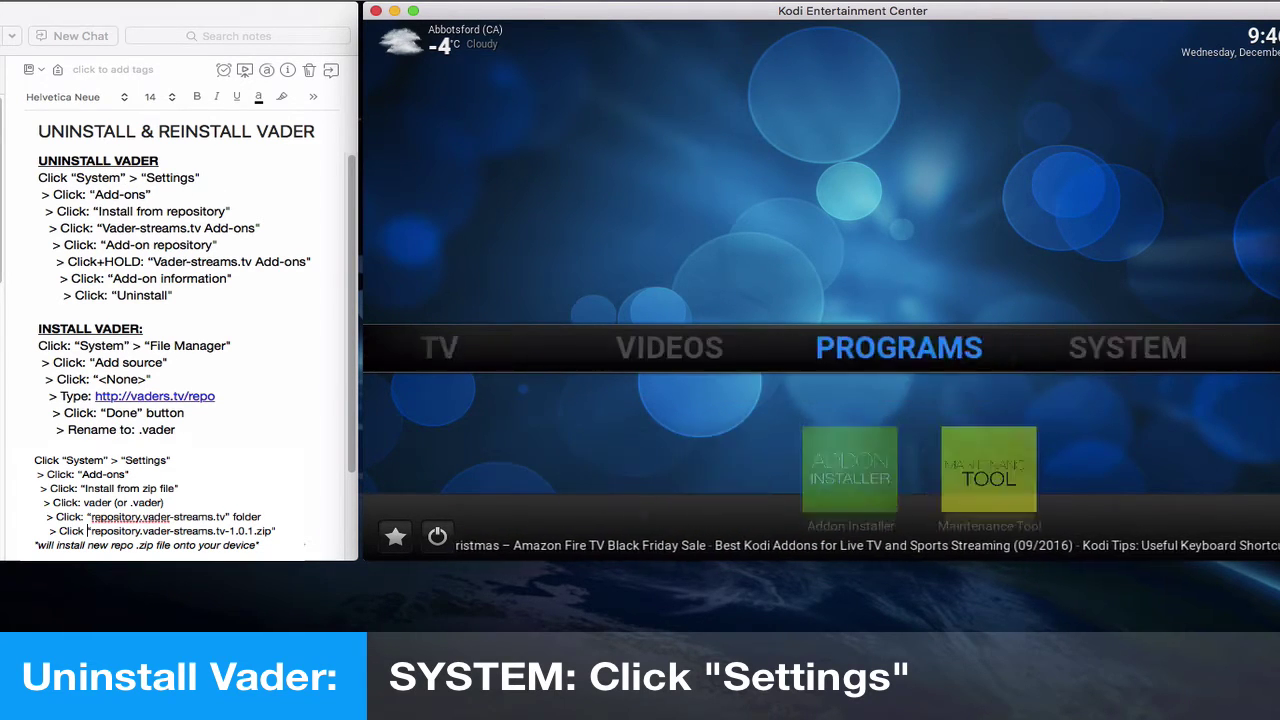
Step: Open the Add-on repository category of Vader-streams.tv Add-ons among the repositories available for installing add-ons
mouse_move(1095, 355)
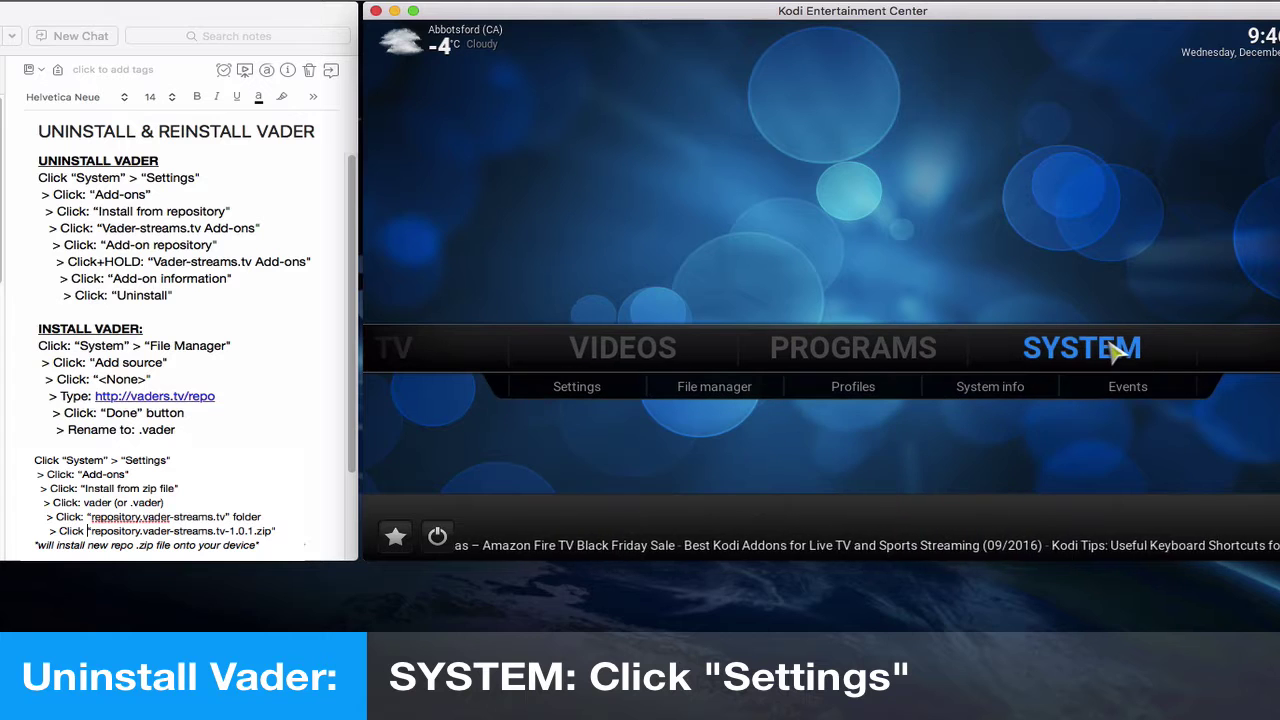
left_click(591, 397)
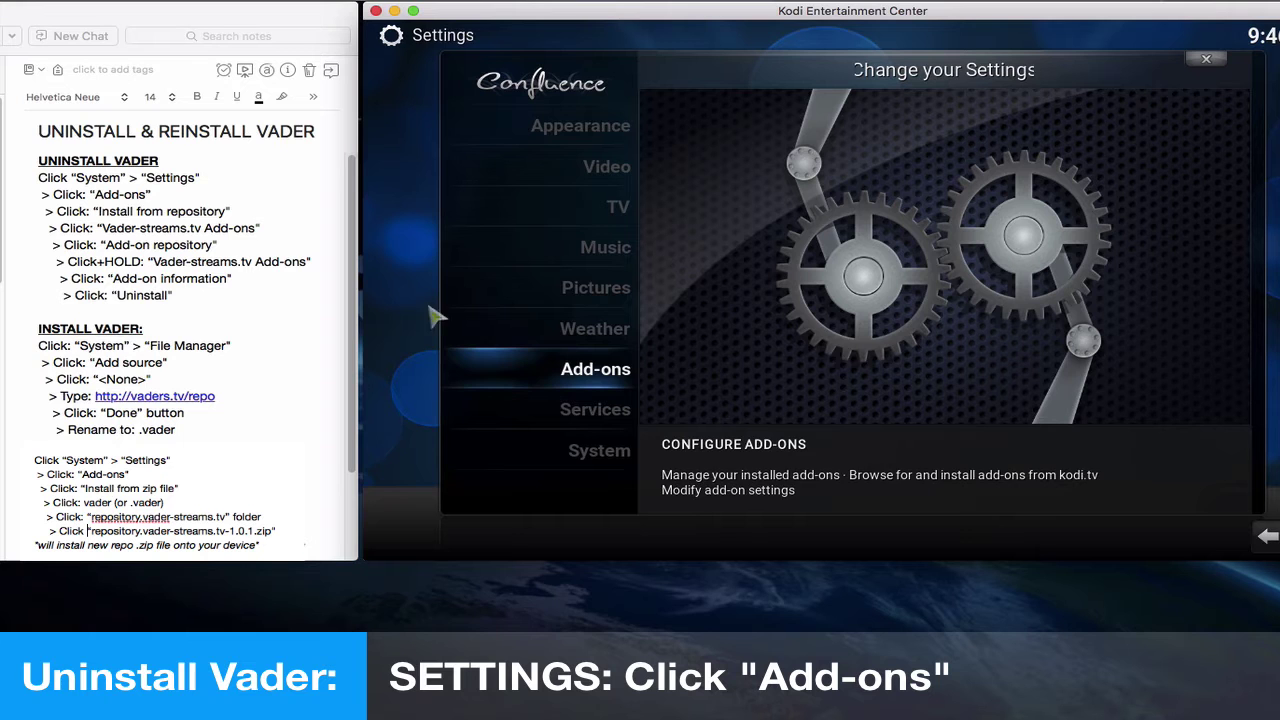
left_click(540, 368)
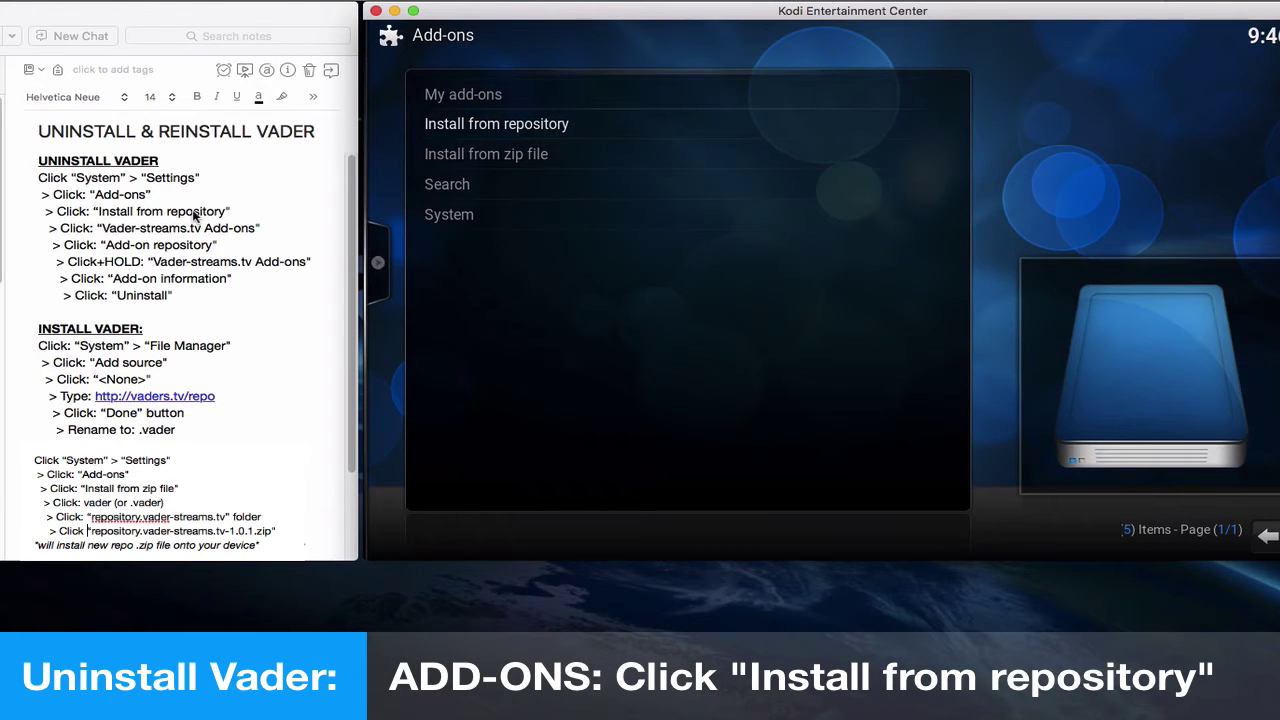
left_click(580, 128)
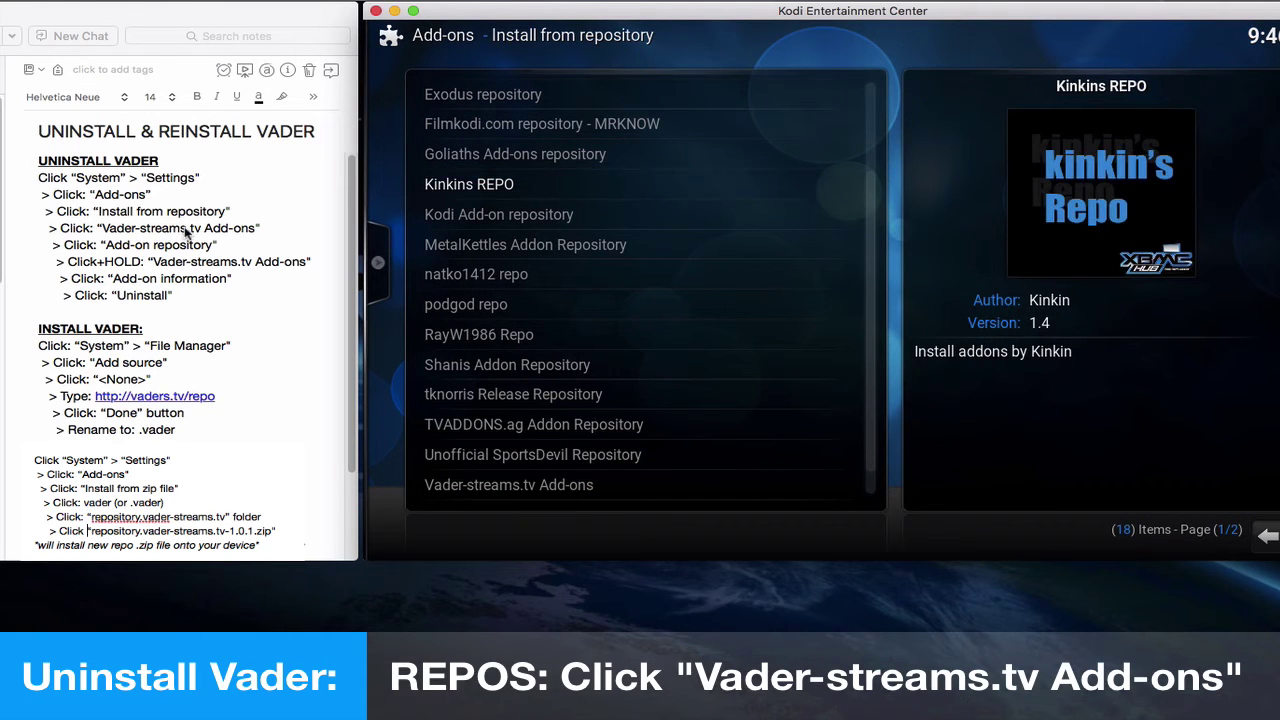
scroll(470, 334, "down", 1)
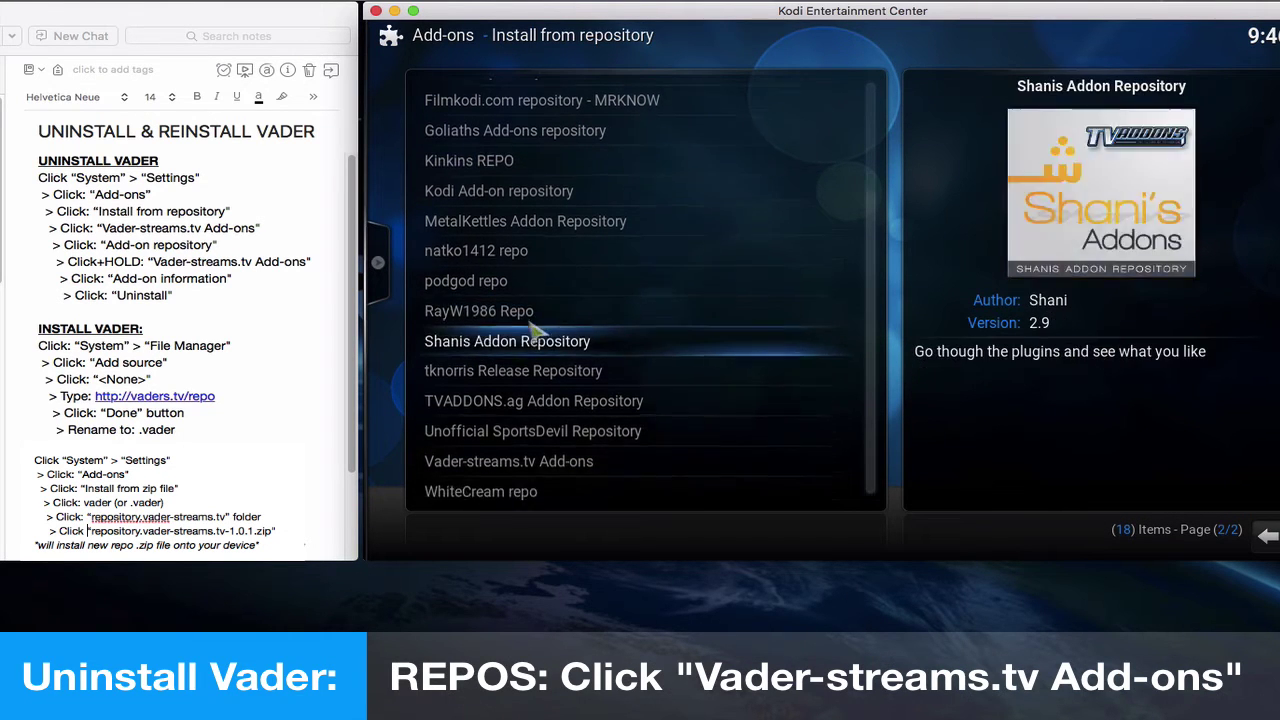
left_click(505, 456)
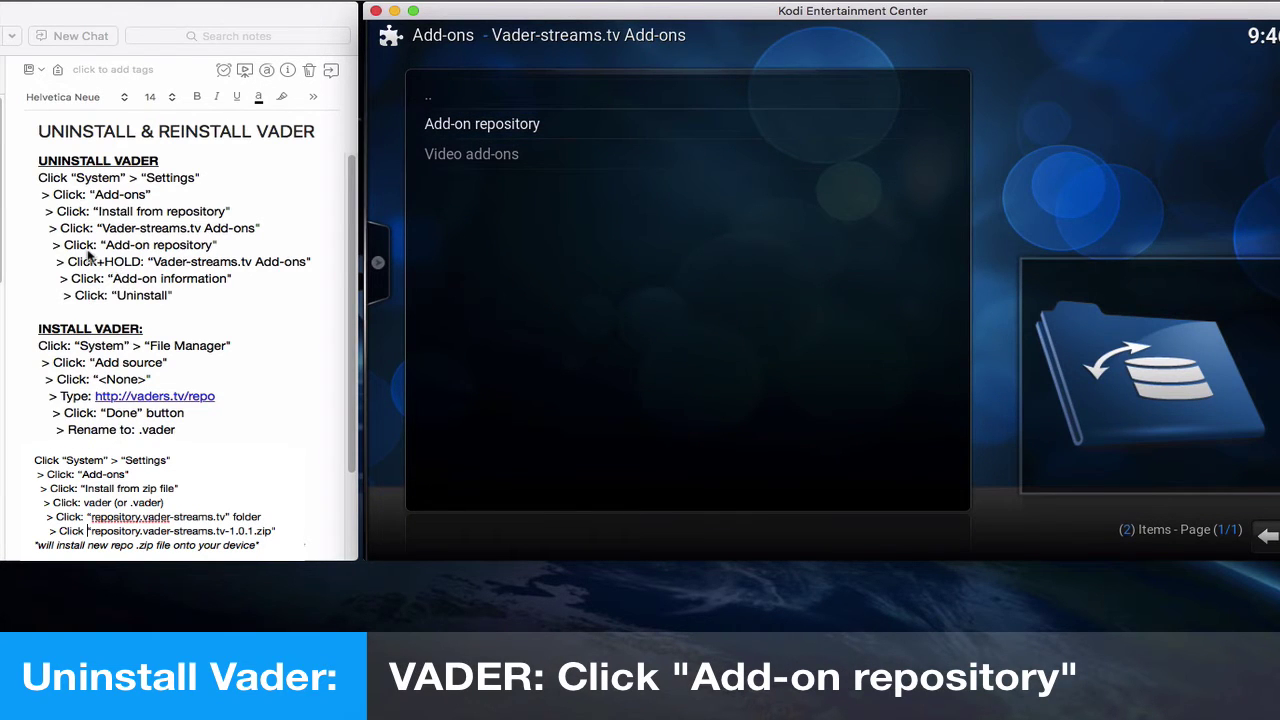
left_click(472, 134)
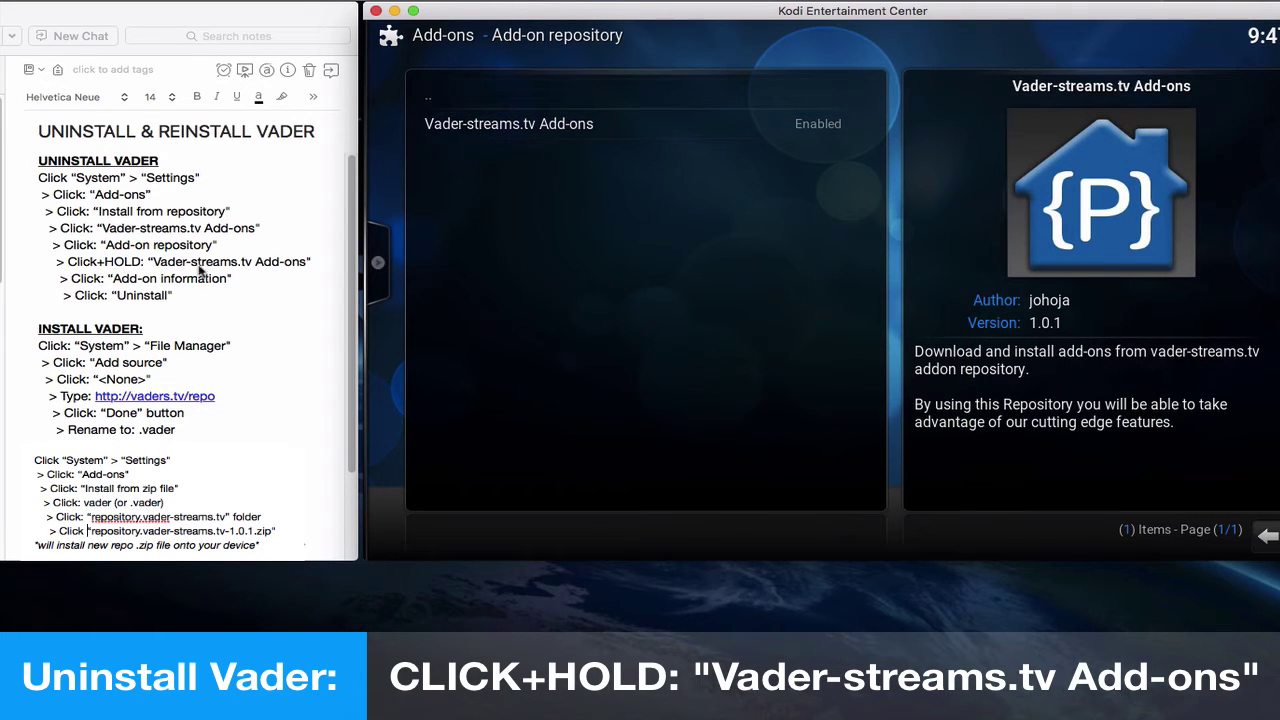
Step: Uninstall the Vader-streams.tv Add-ons repository from its add-on information and confirm the removal
right_click(513, 123)
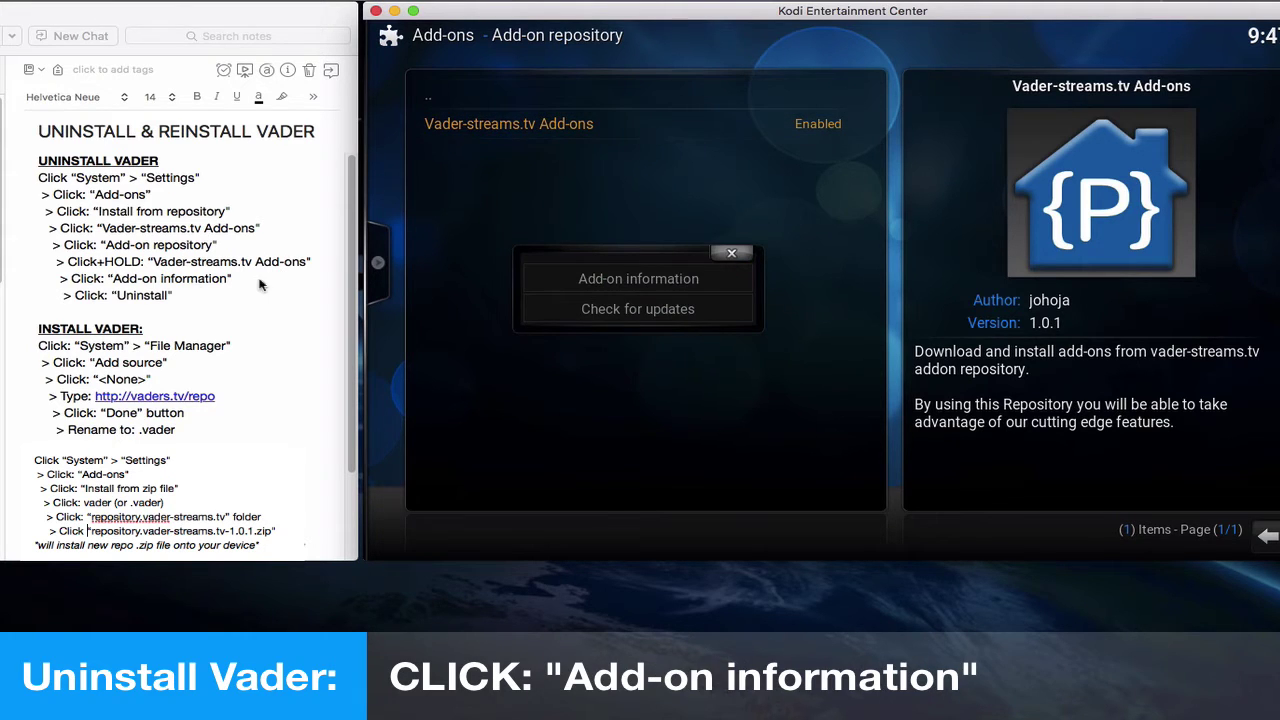
left_click(578, 279)
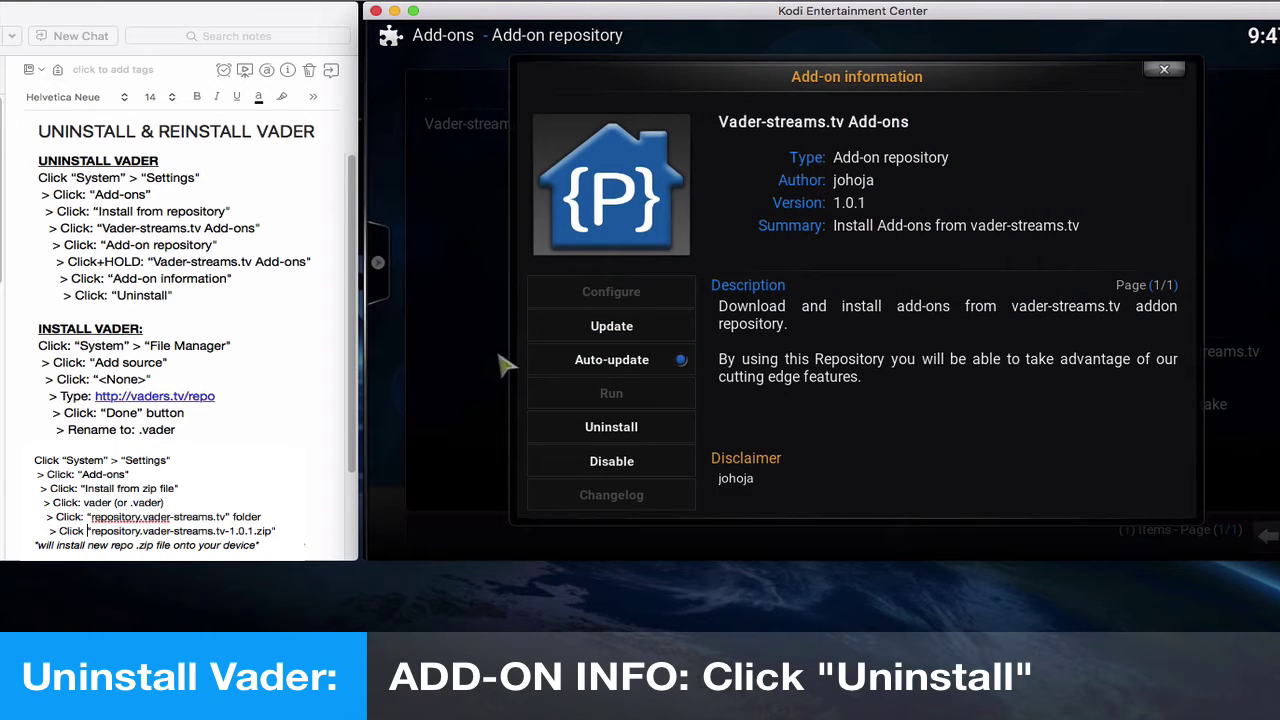
left_click(591, 429)
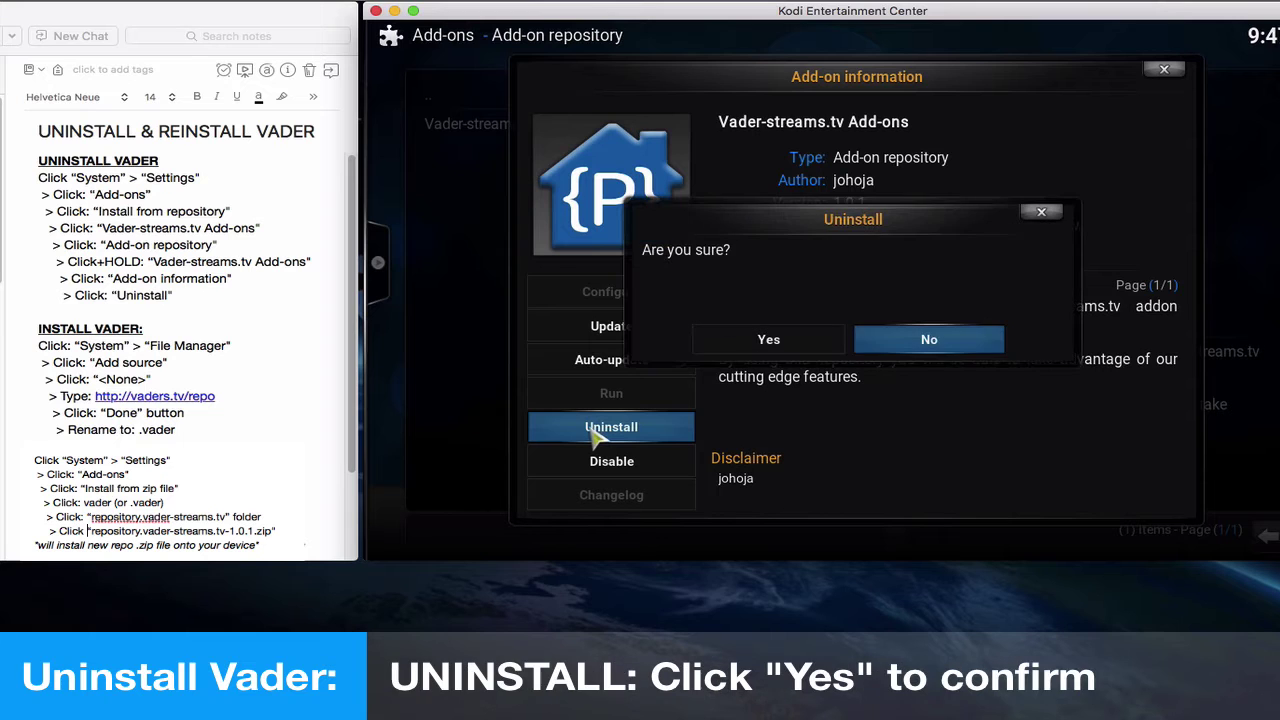
left_click(755, 340)
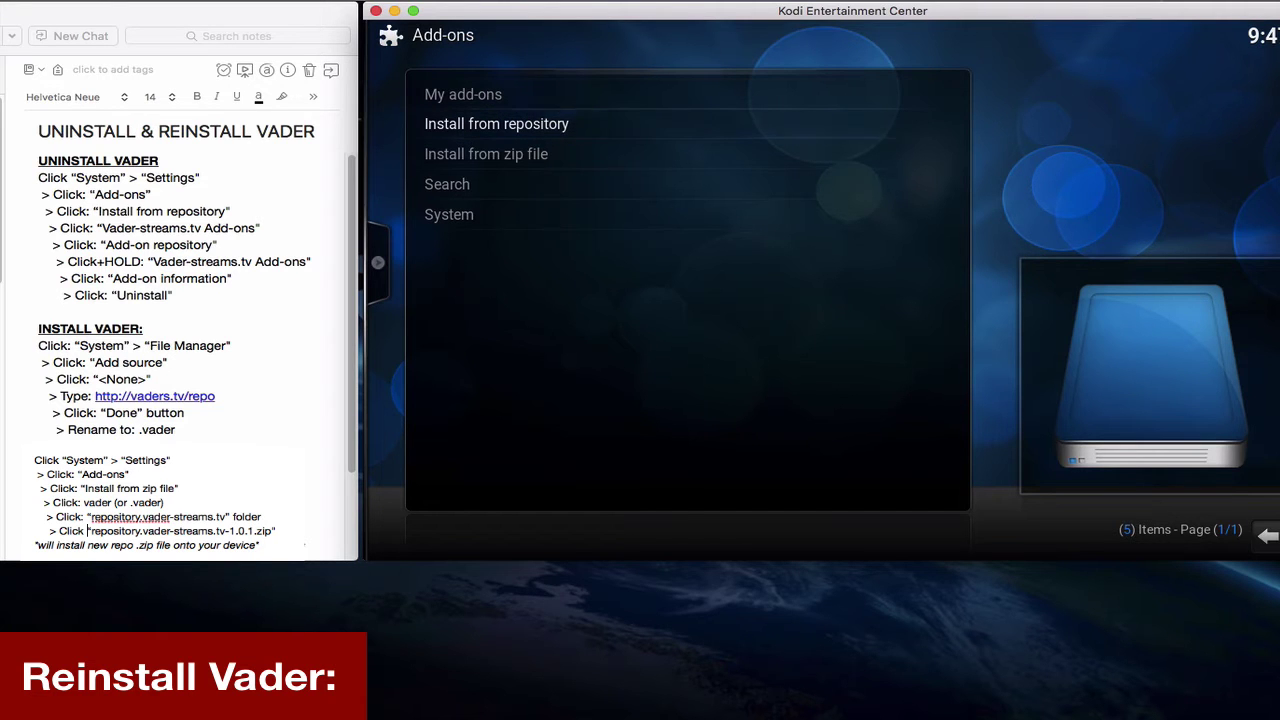
left_click(1266, 537)
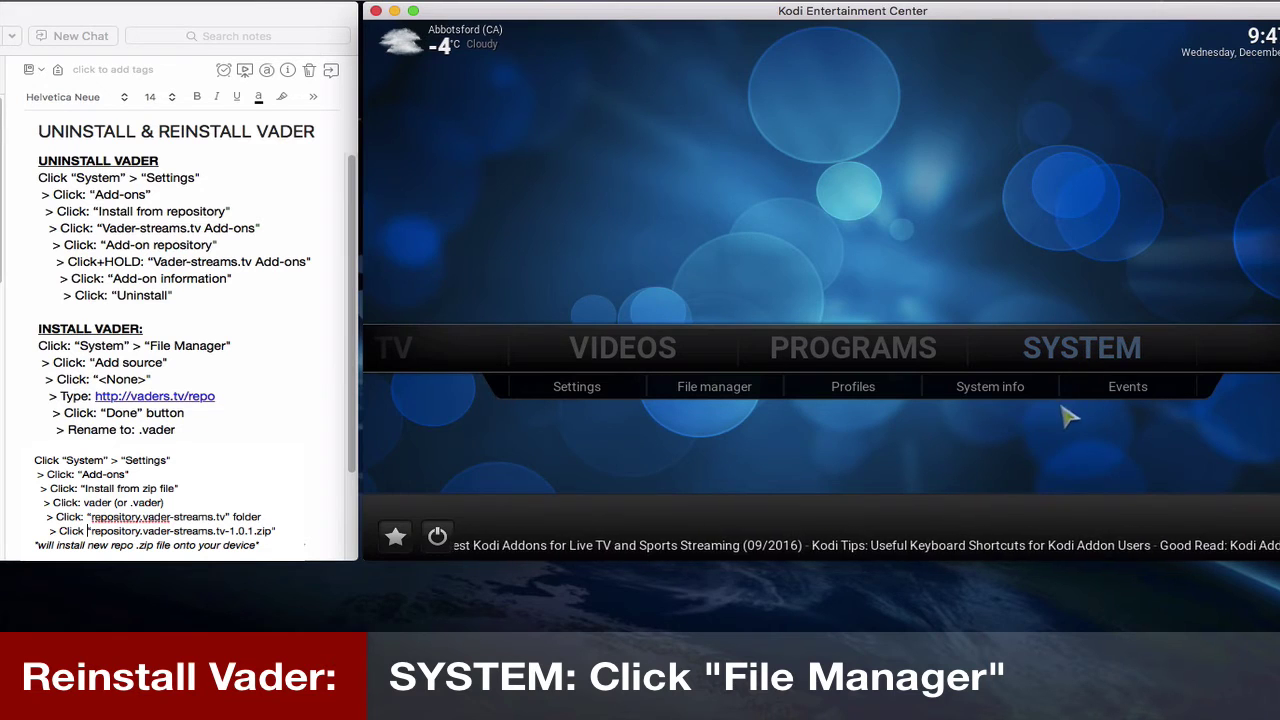
left_click(710, 389)
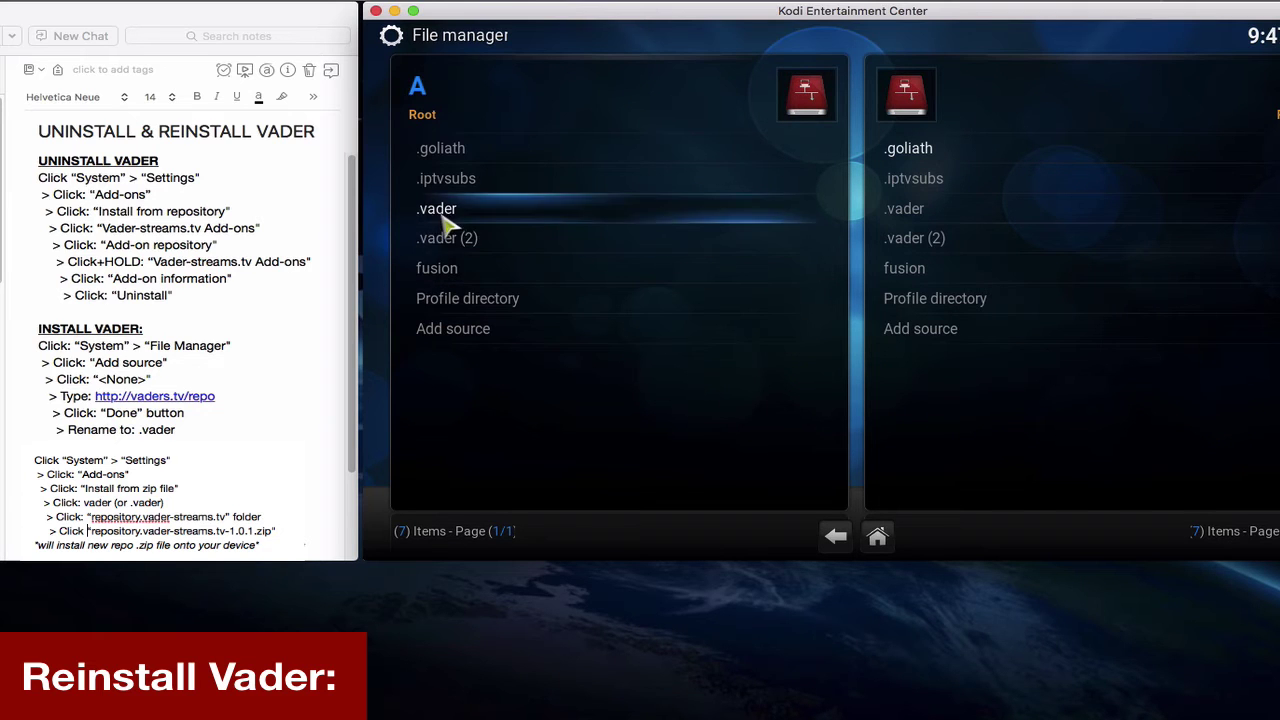
left_click(447, 334)
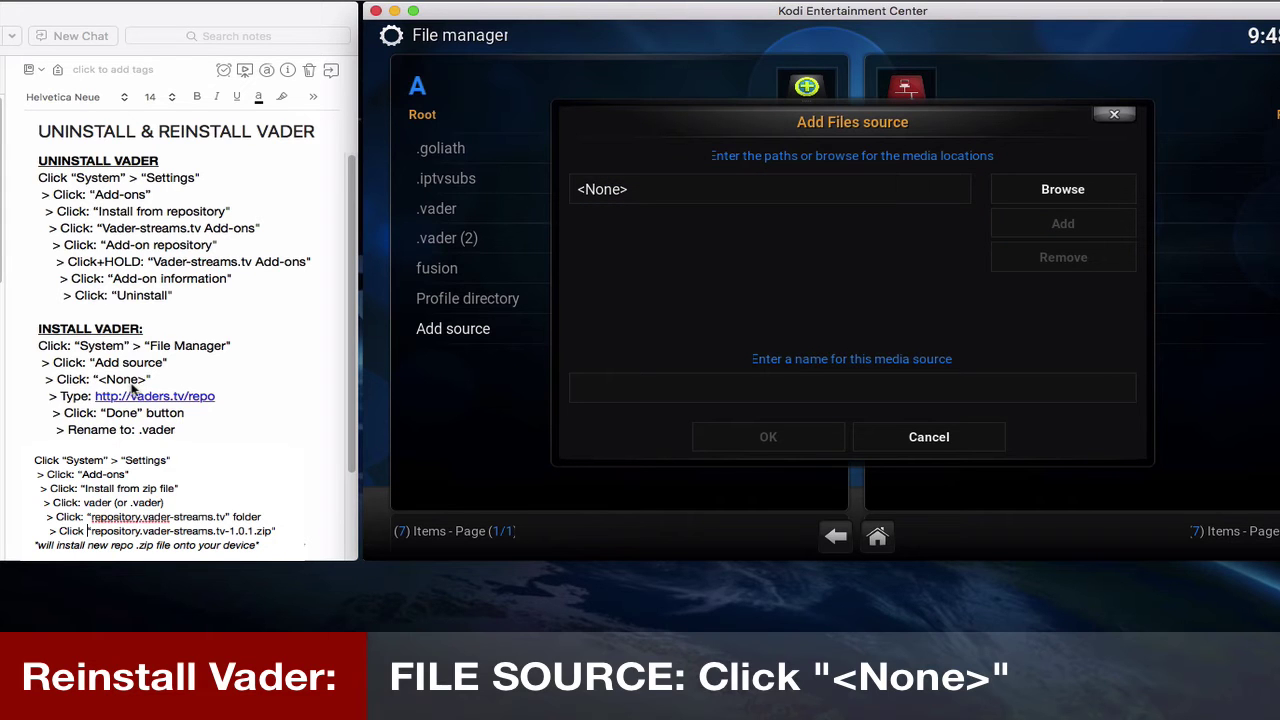
left_click(703, 197)
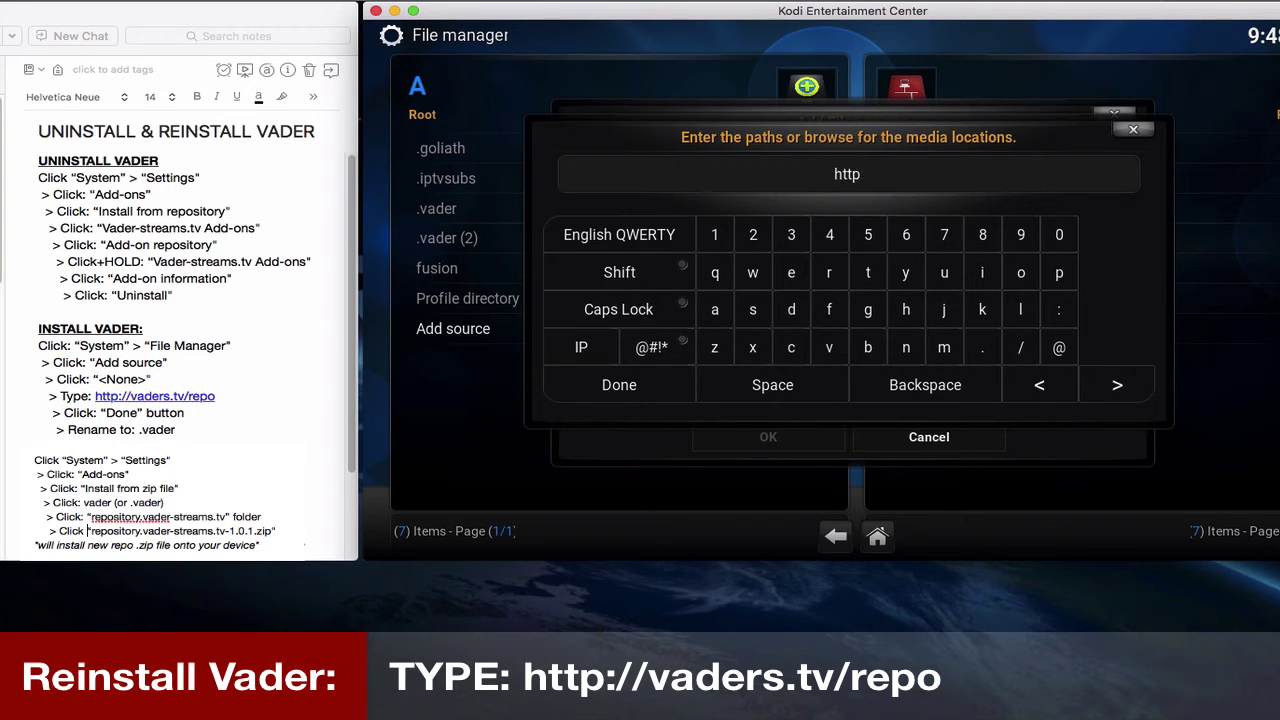
type("://vaders.tv/repo")
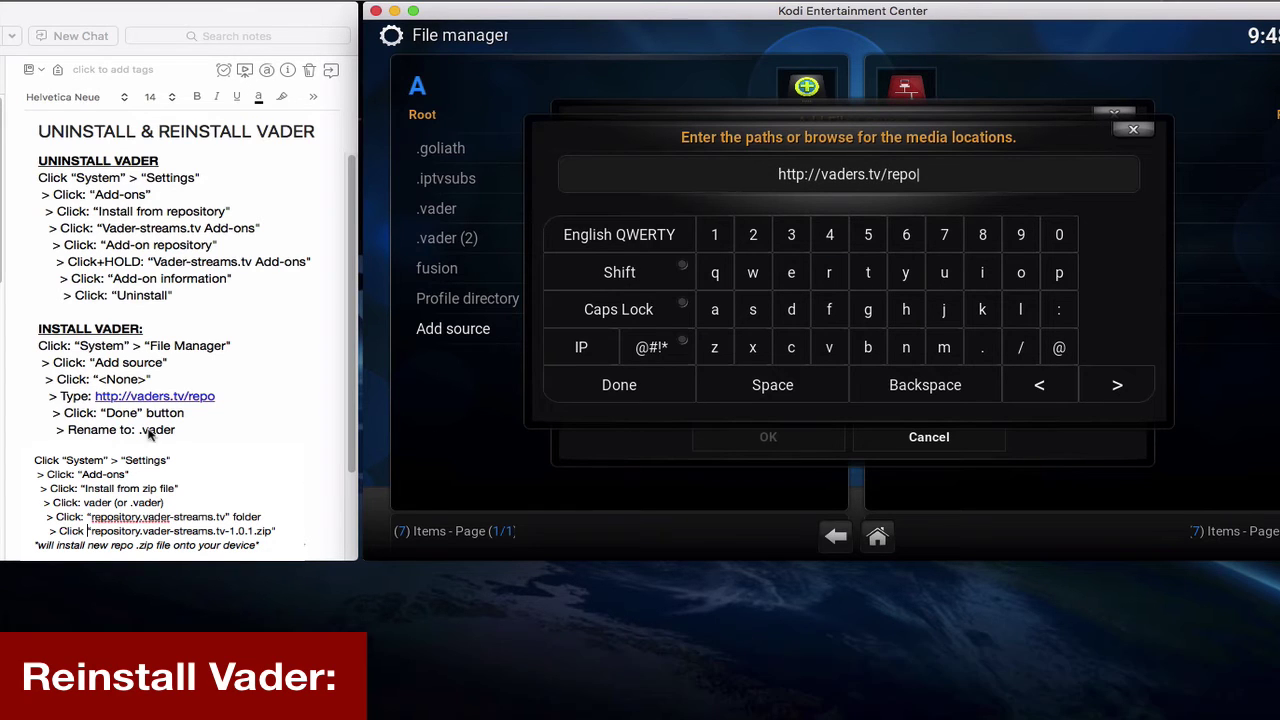
left_click(650, 391)
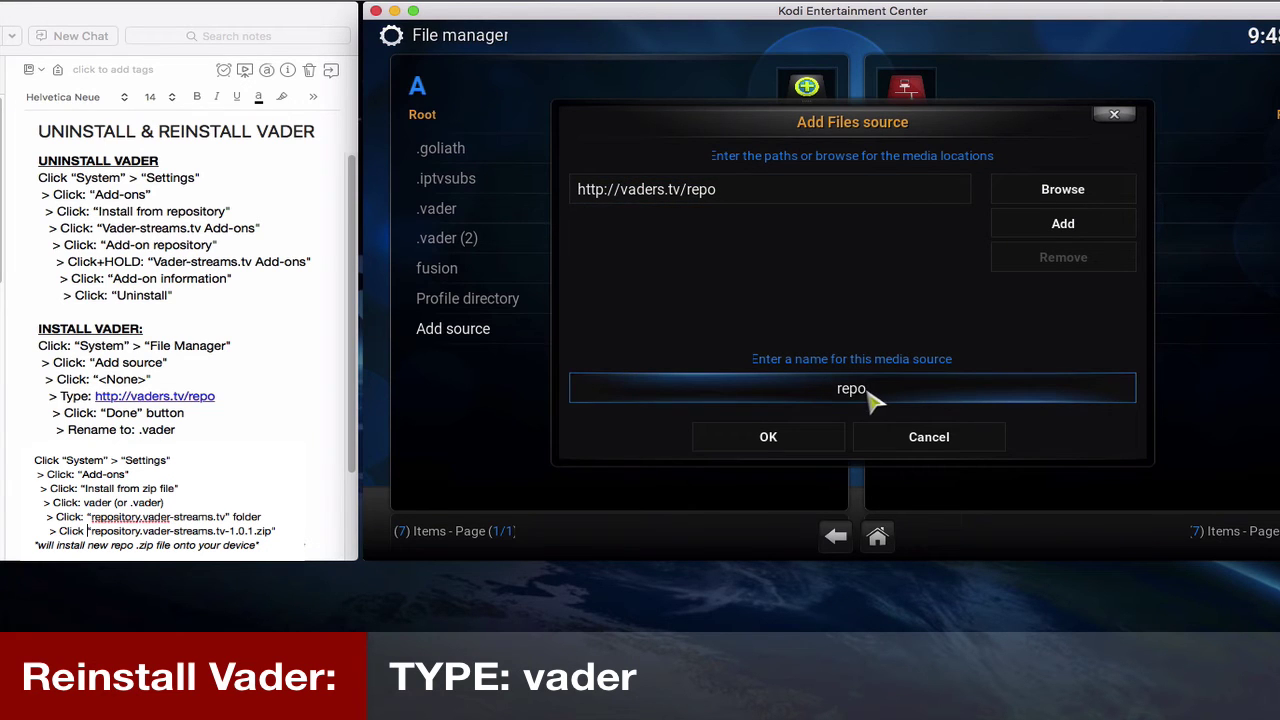
Step: Name the new media source vader and save it
key("BackSpace")
key("BackSpace")
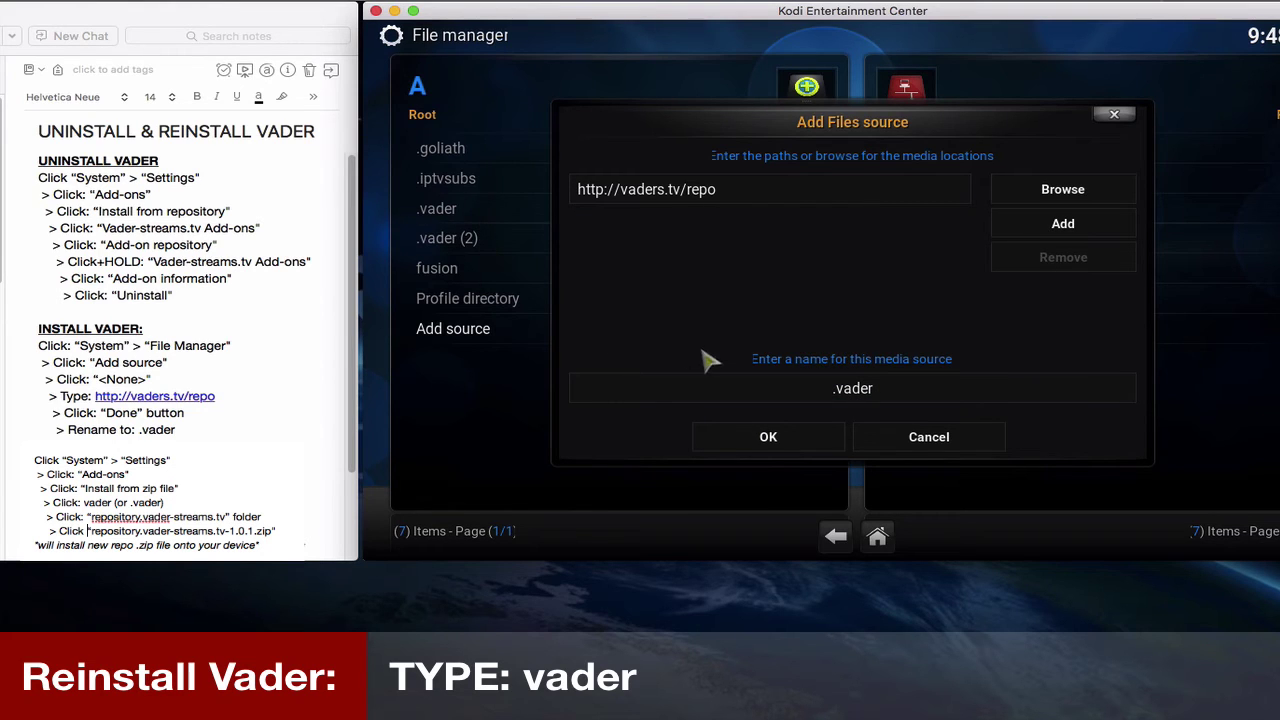
left_click(905, 395)
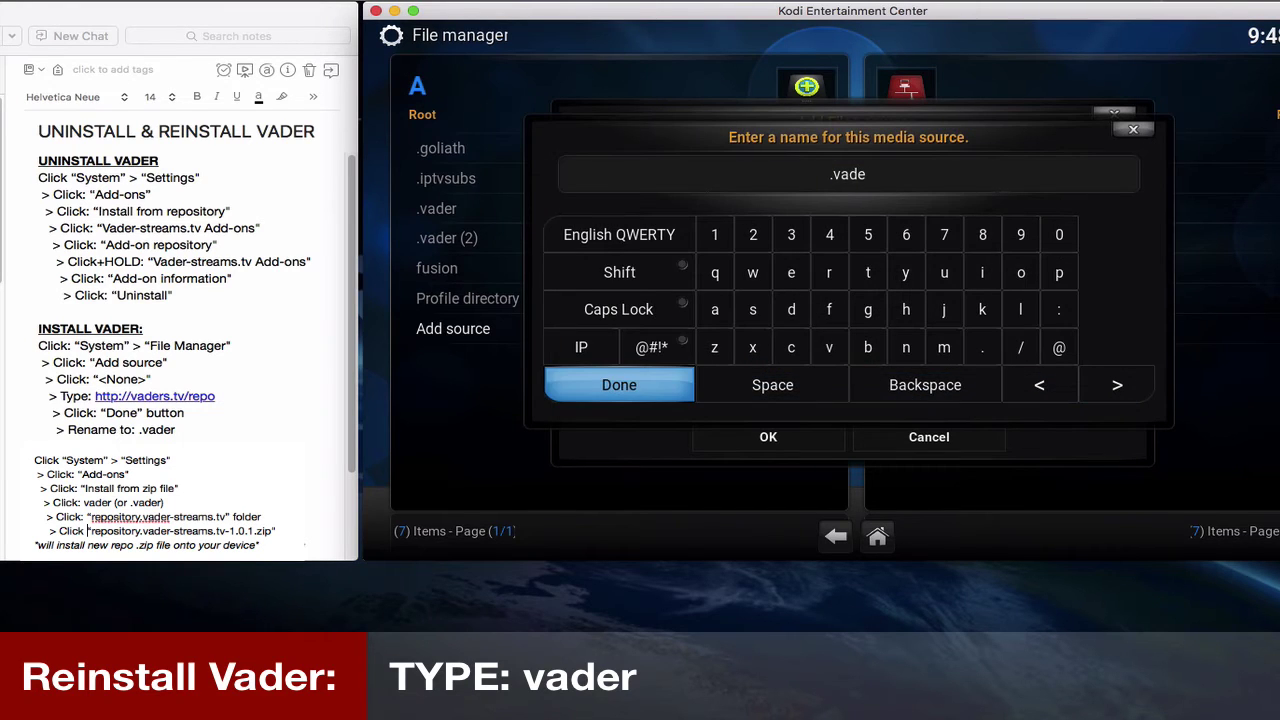
key("BackSpace")
key("BackSpace")
key("BackSpace")
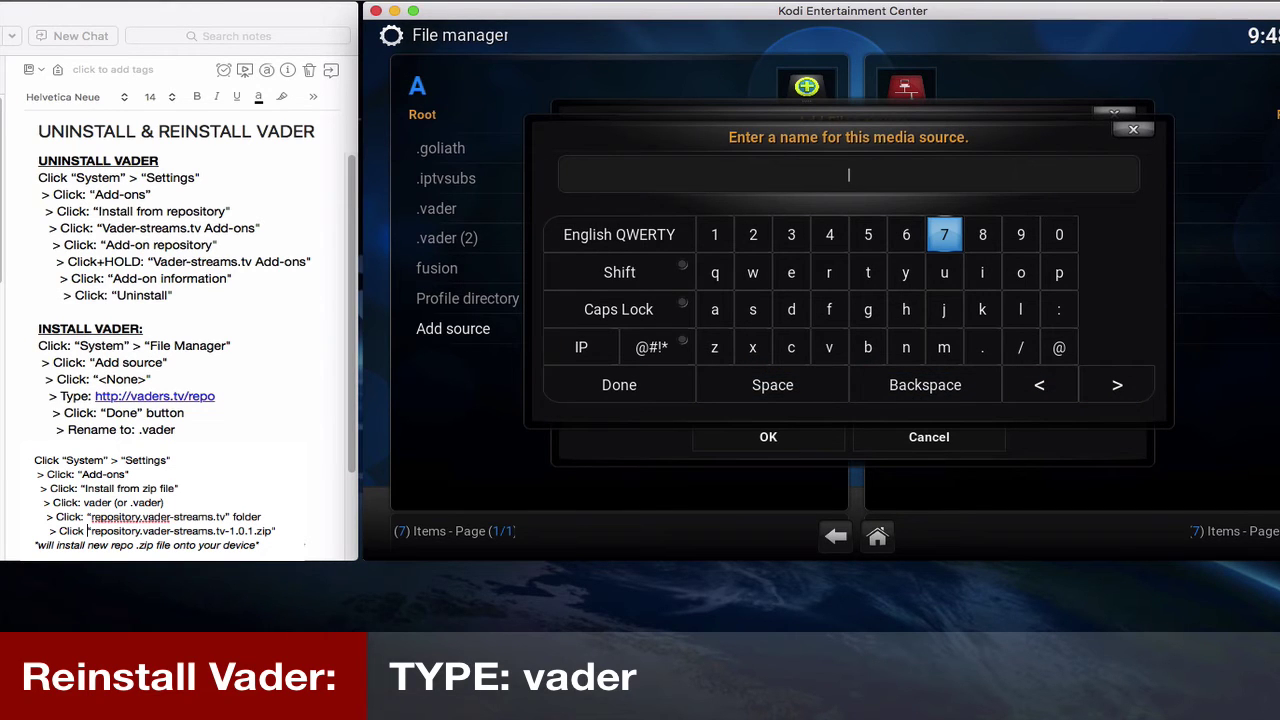
type("r")
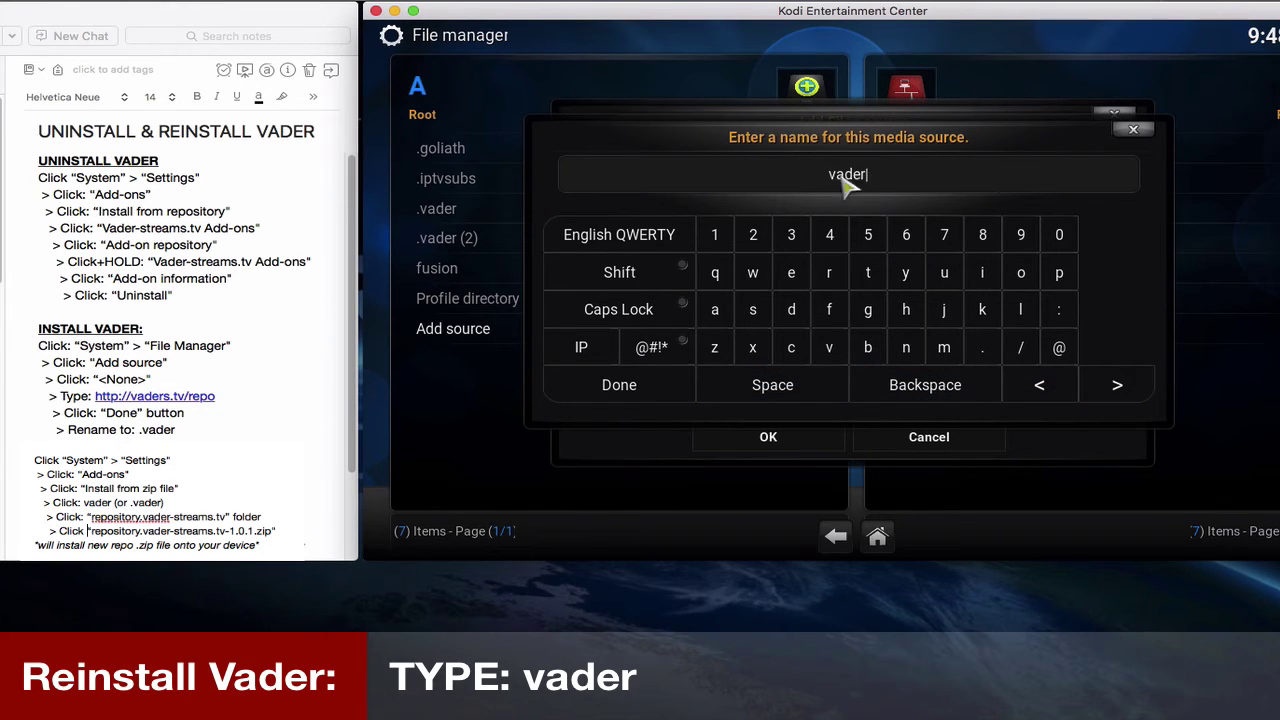
left_click(620, 390)
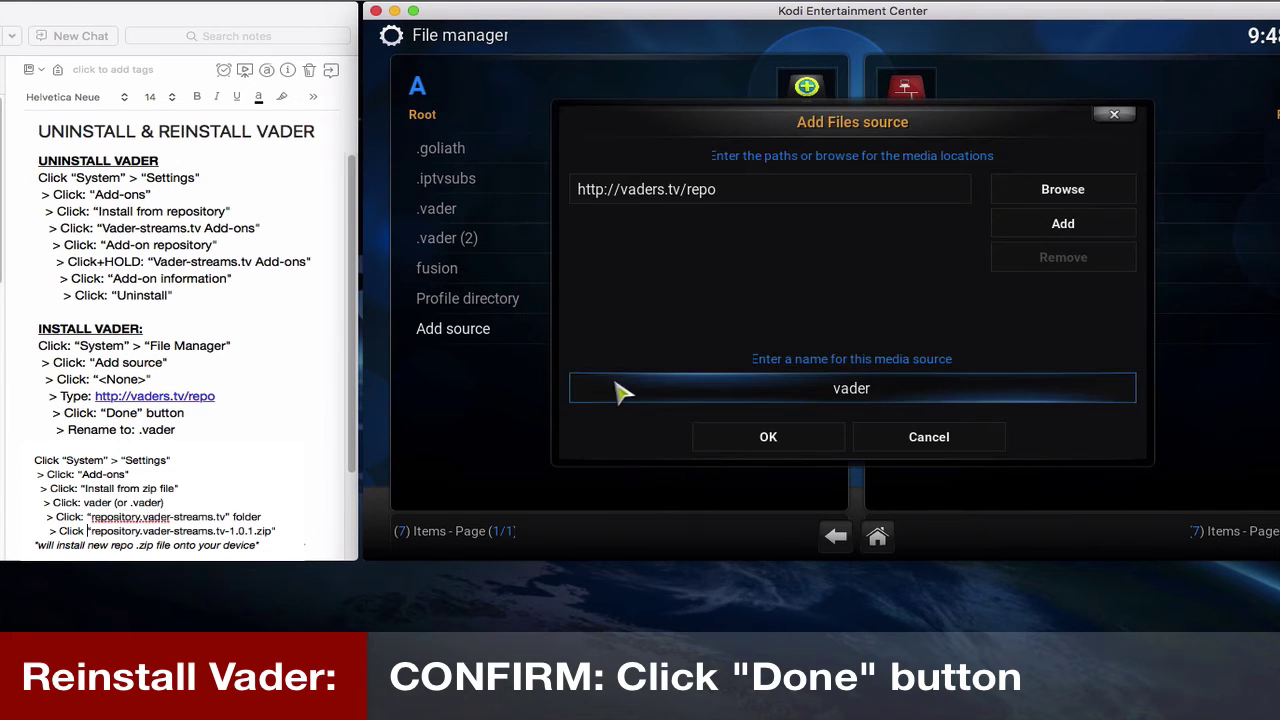
left_click(790, 437)
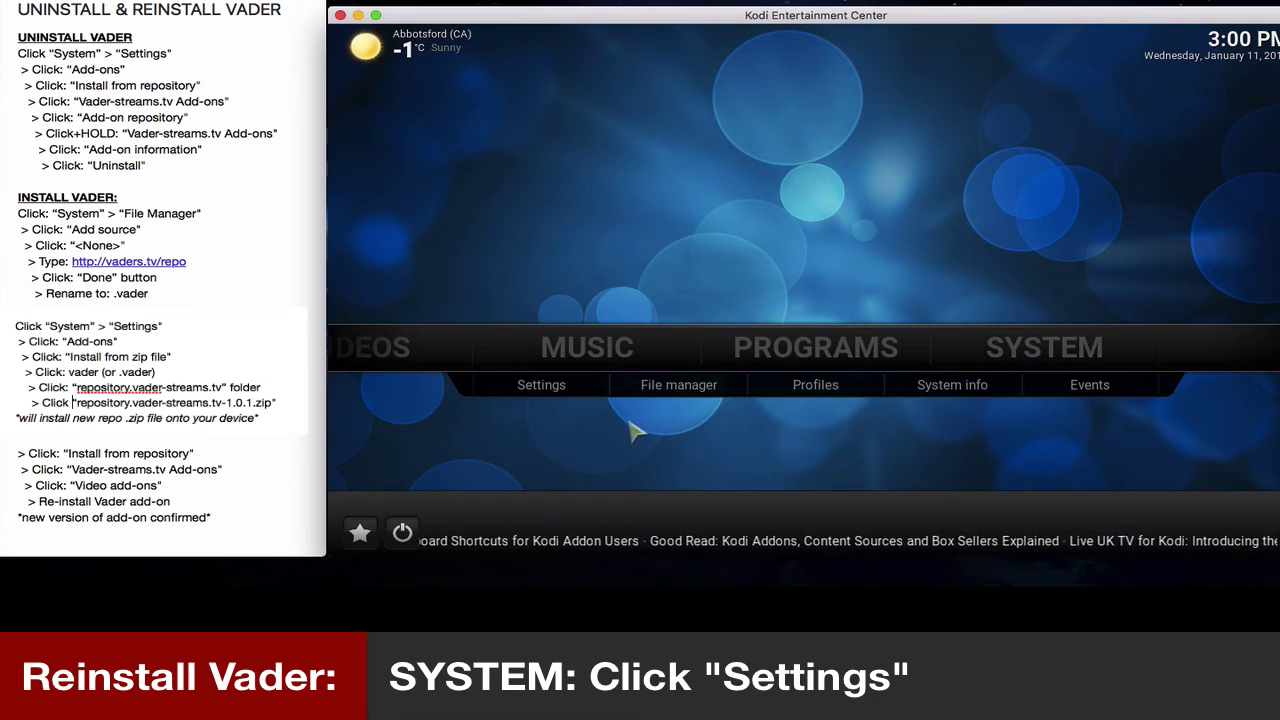
Step: Install repository.vader-streams.tv-1.0.1.zip from the repository.vader-streams.tv folder of the vader source
left_click(555, 392)
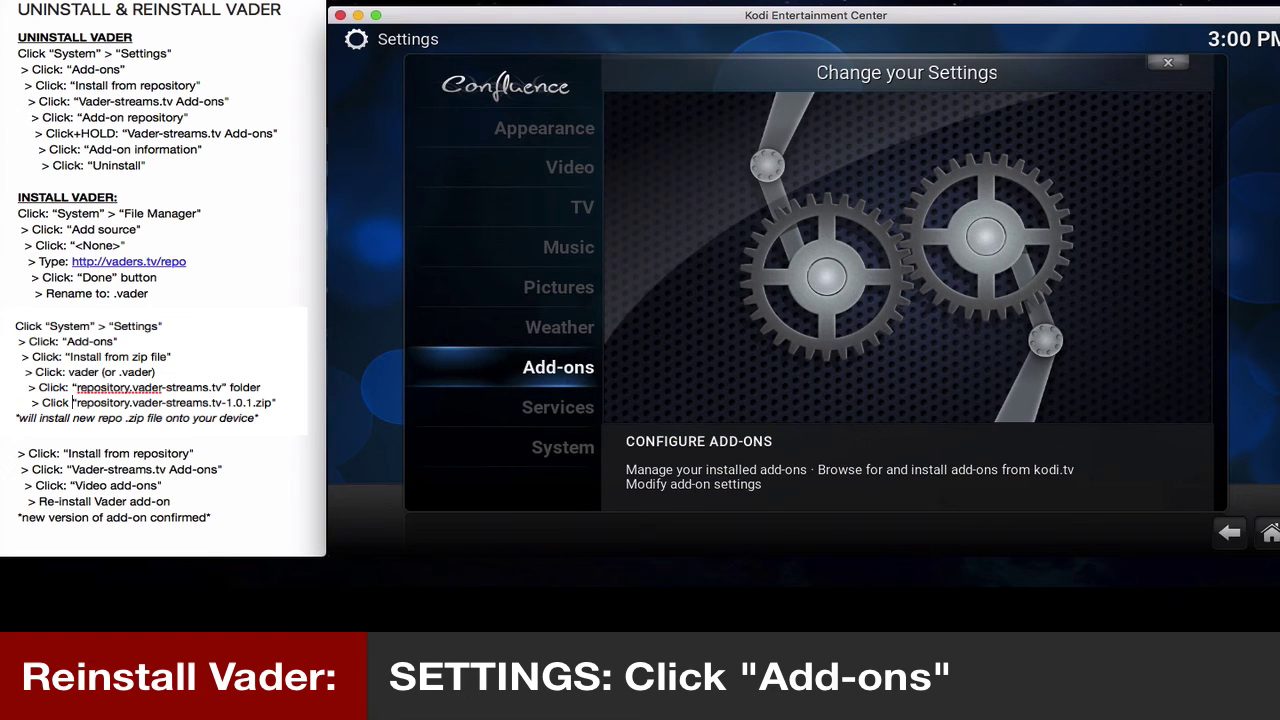
left_click(565, 378)
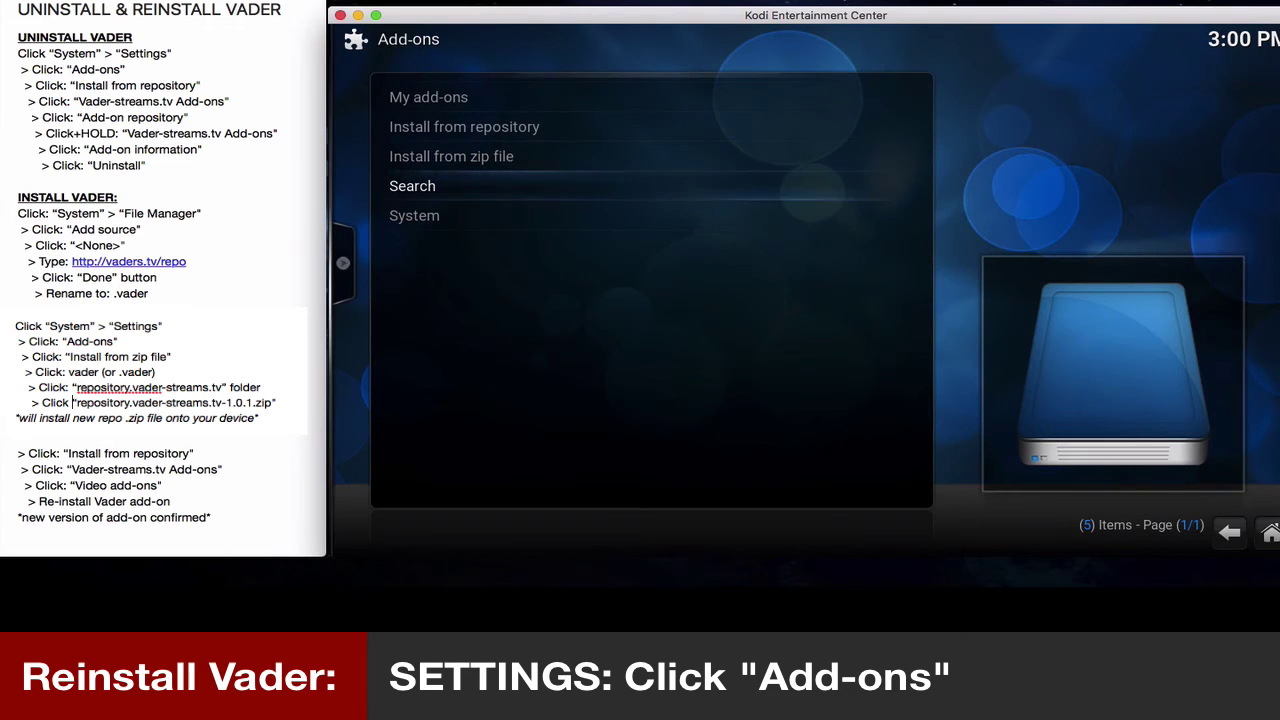
left_click(404, 160)
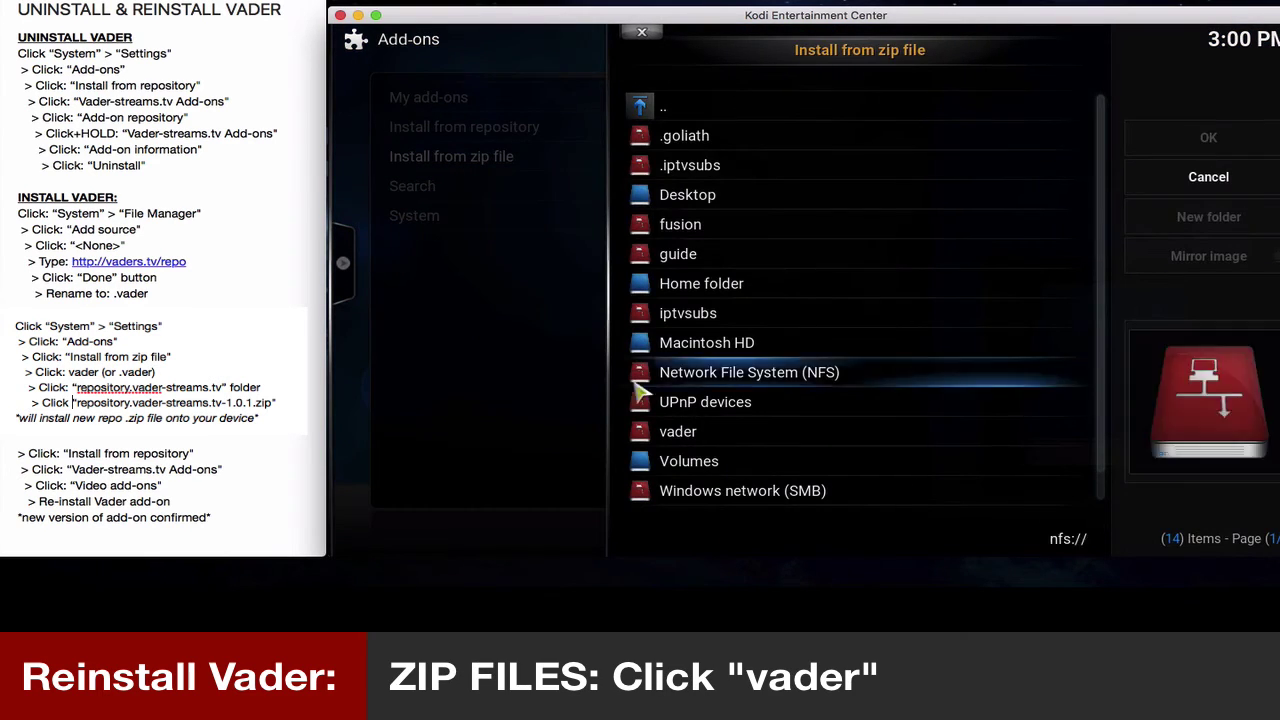
left_click(704, 439)
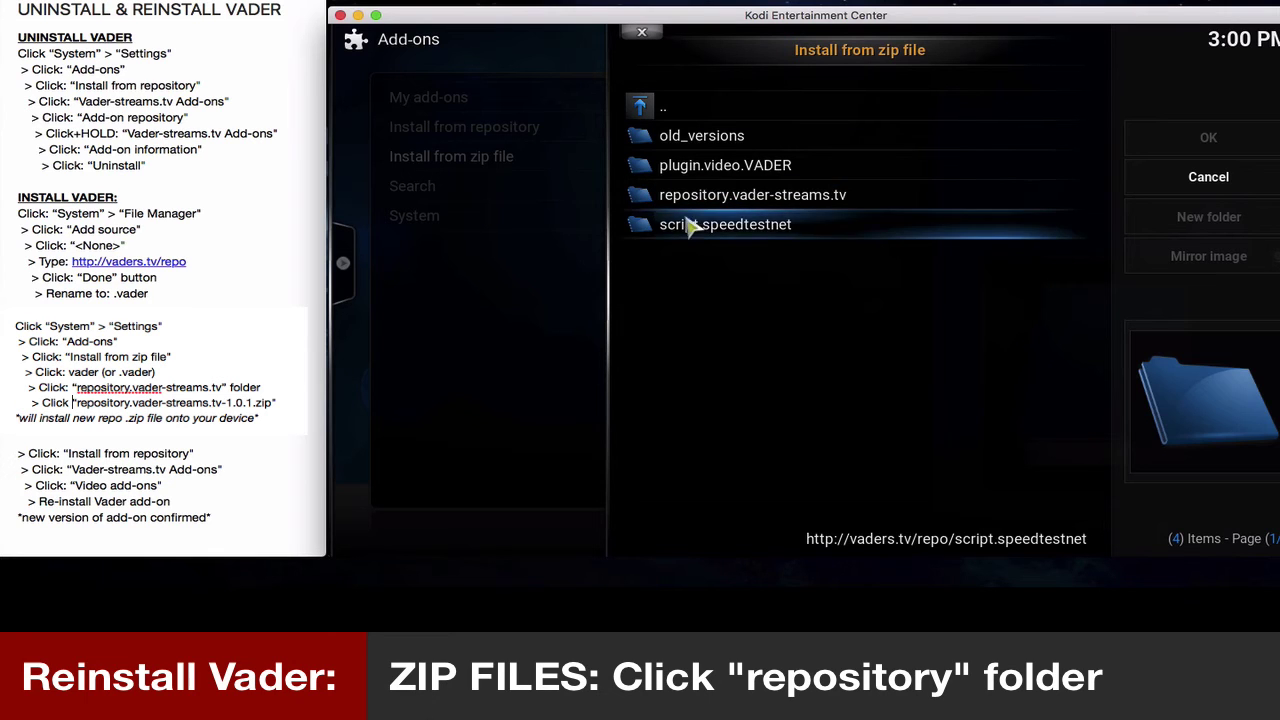
left_click(763, 198)
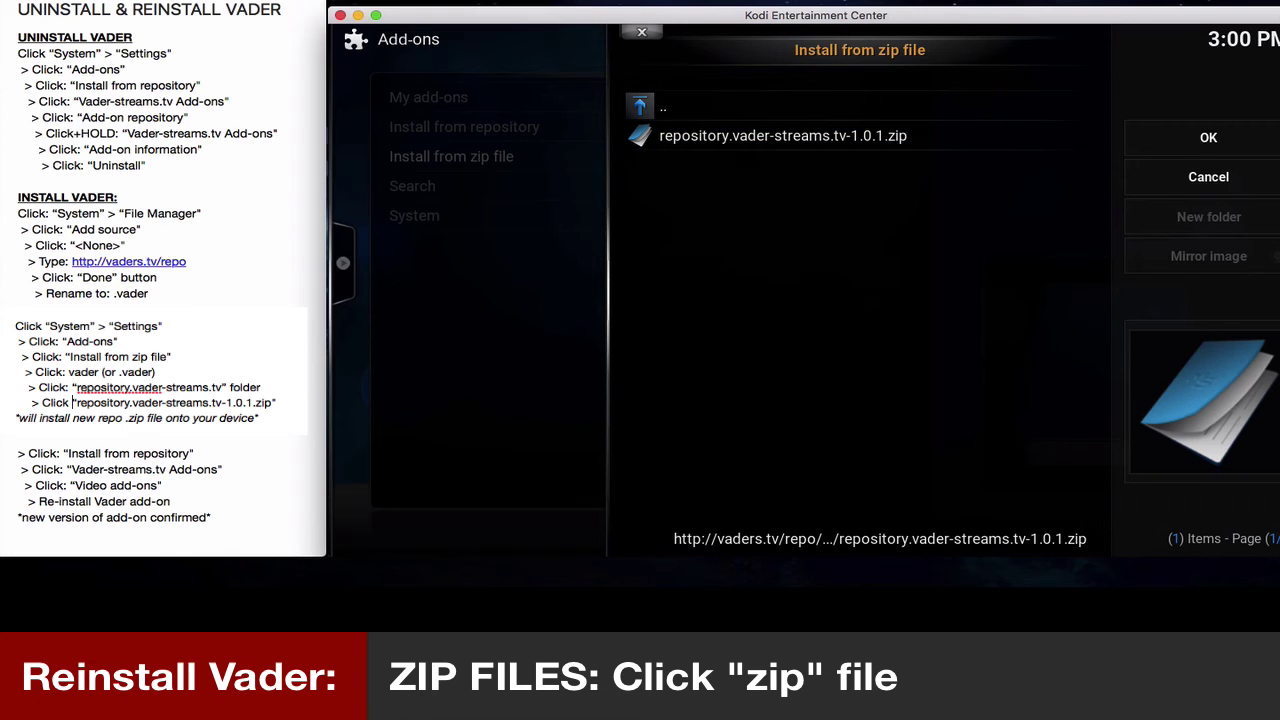
left_click(735, 138)
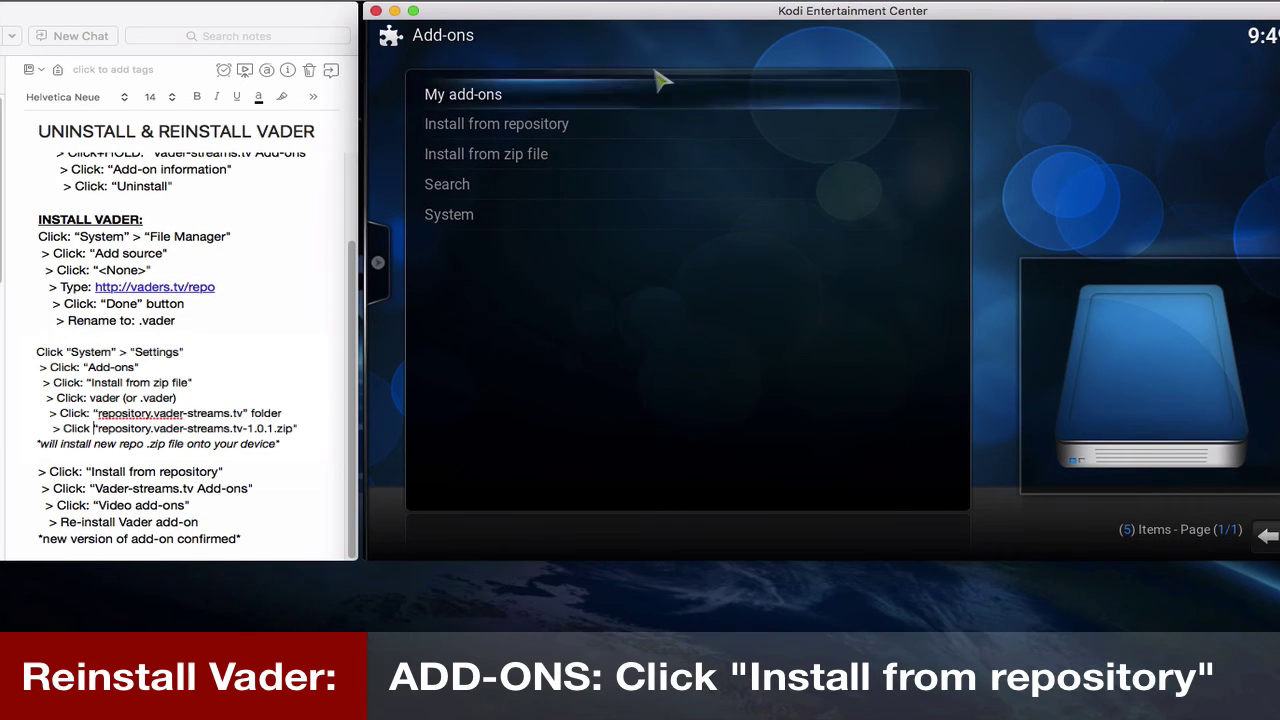
Step: List the video add-ons offered by the Vader-streams.tv Add-ons repository
left_click(595, 130)
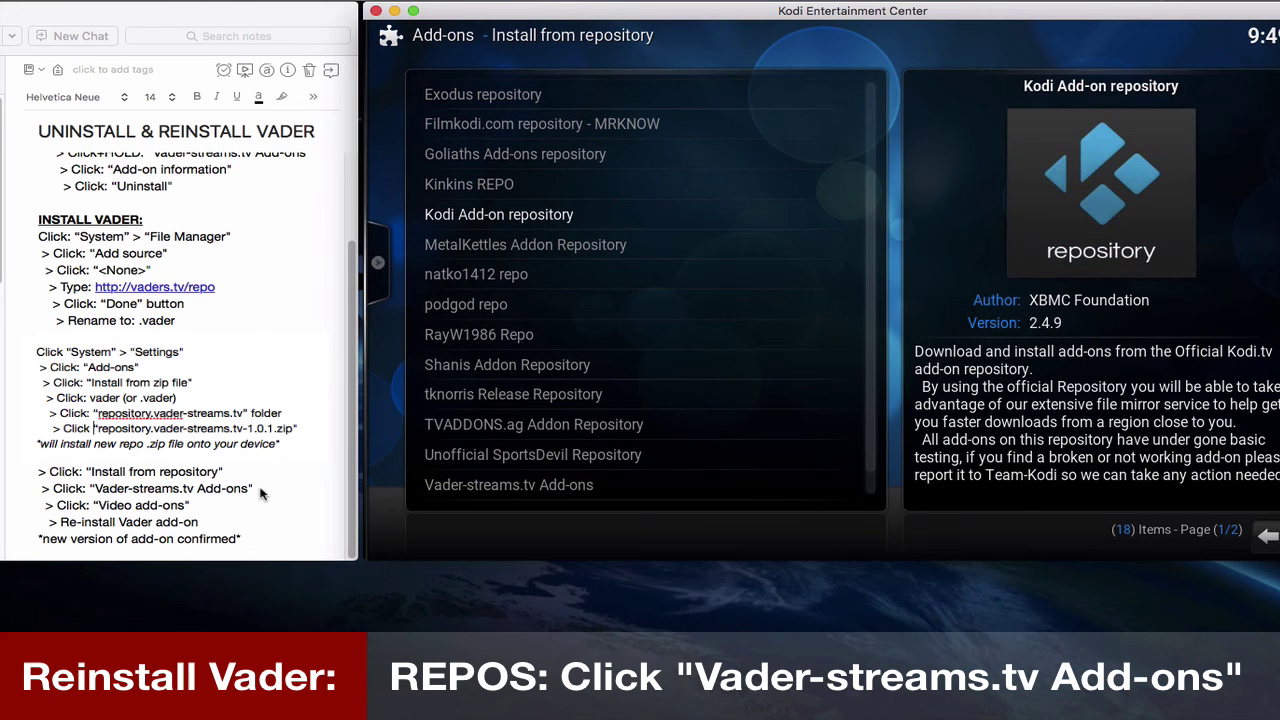
left_click(455, 485)
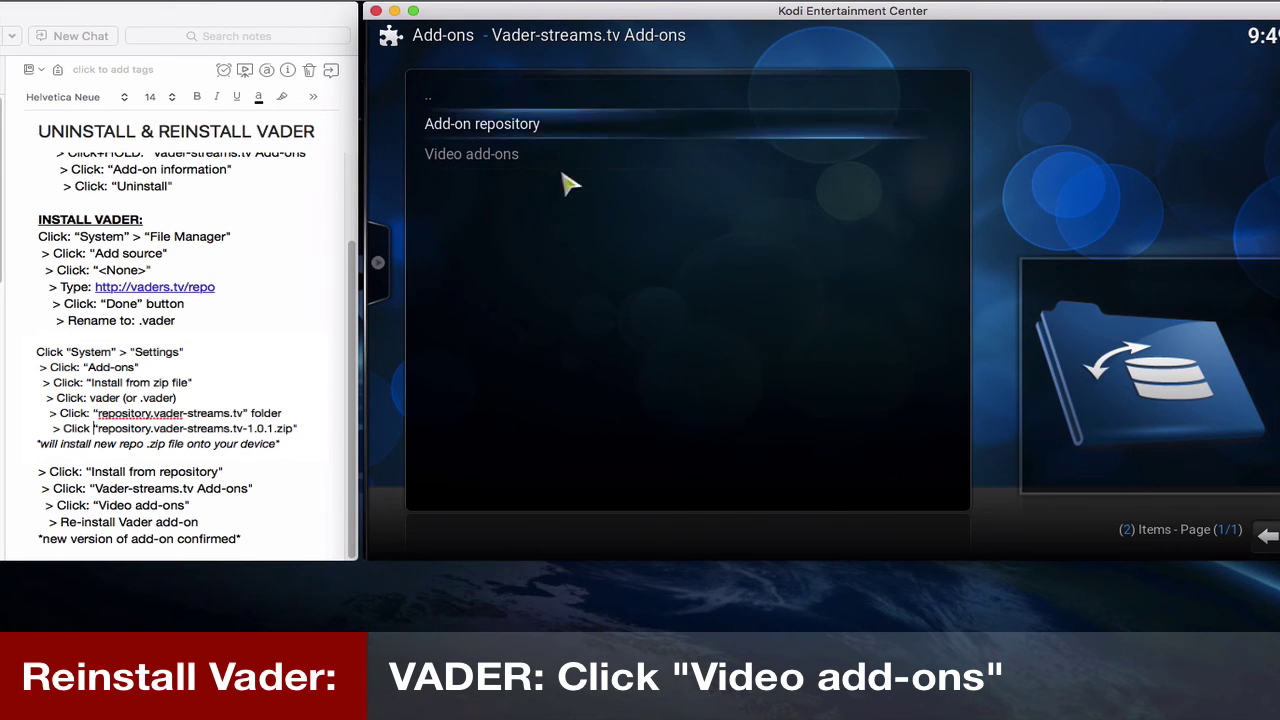
left_click(523, 158)
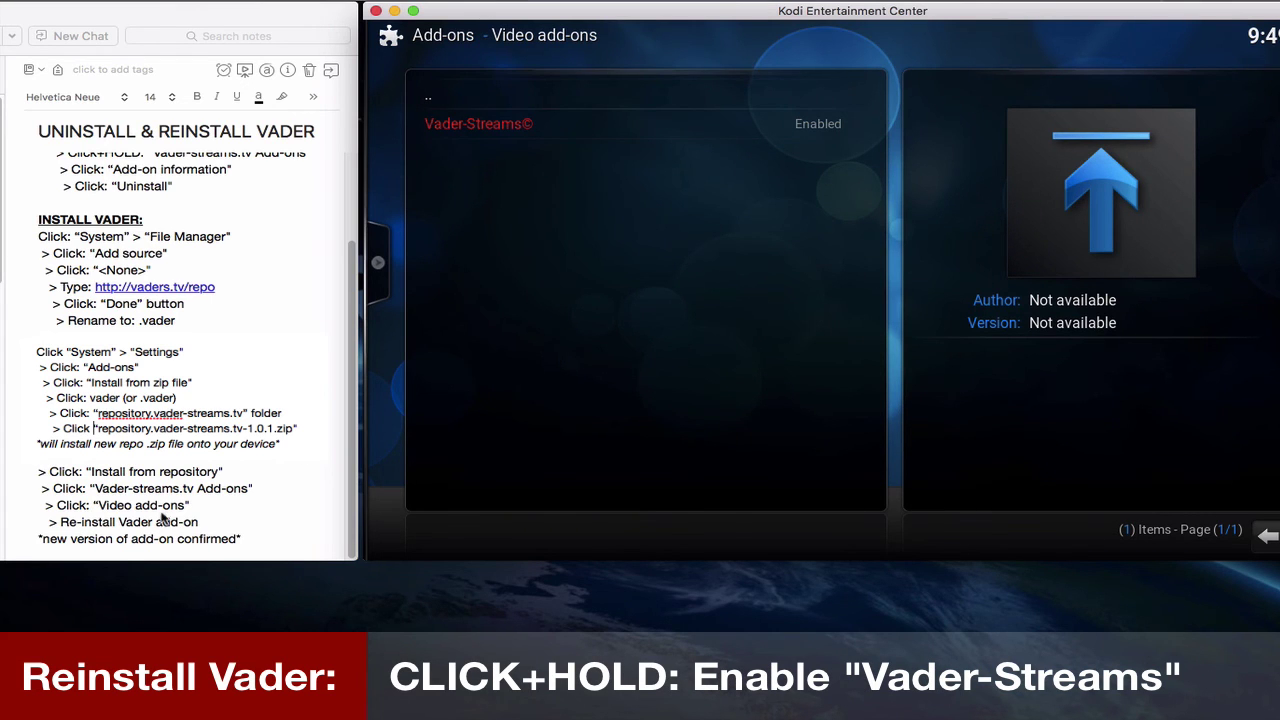
Step: Check the version in the Vader-Streams add-on information, close it and return to the home screen's video add-ons
left_click(470, 135)
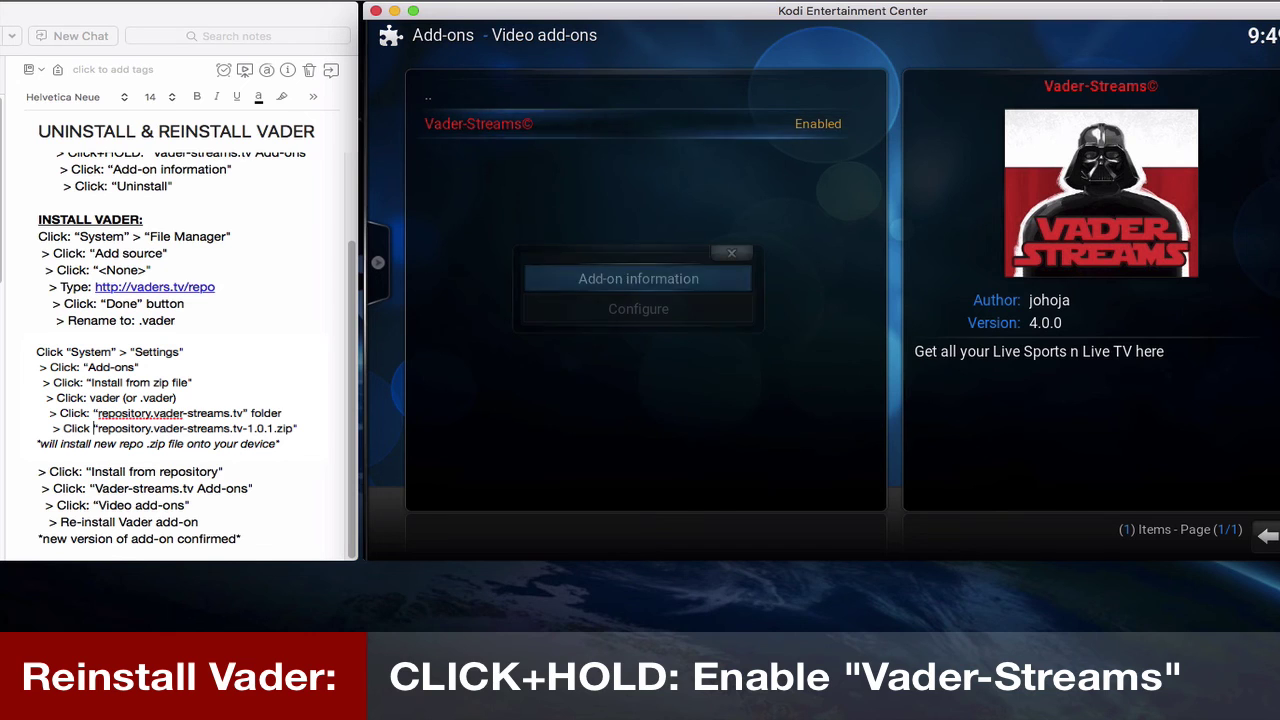
left_click(566, 286)
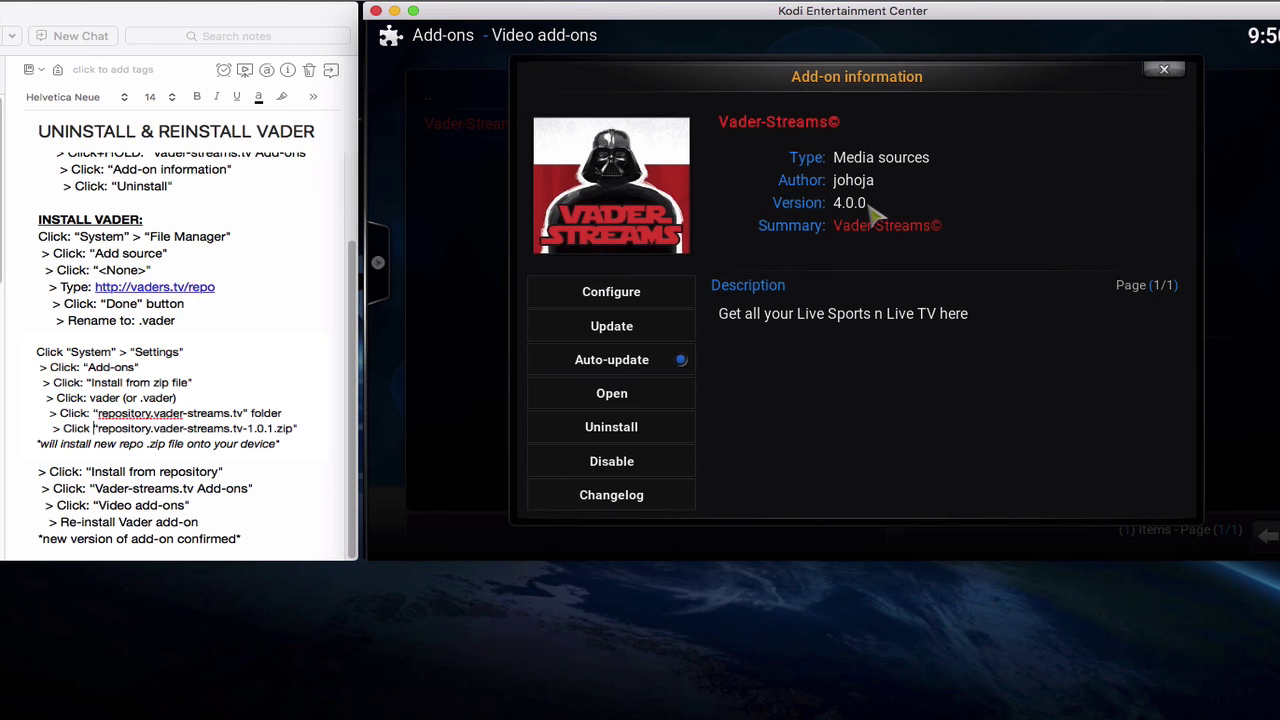
left_click(1165, 70)
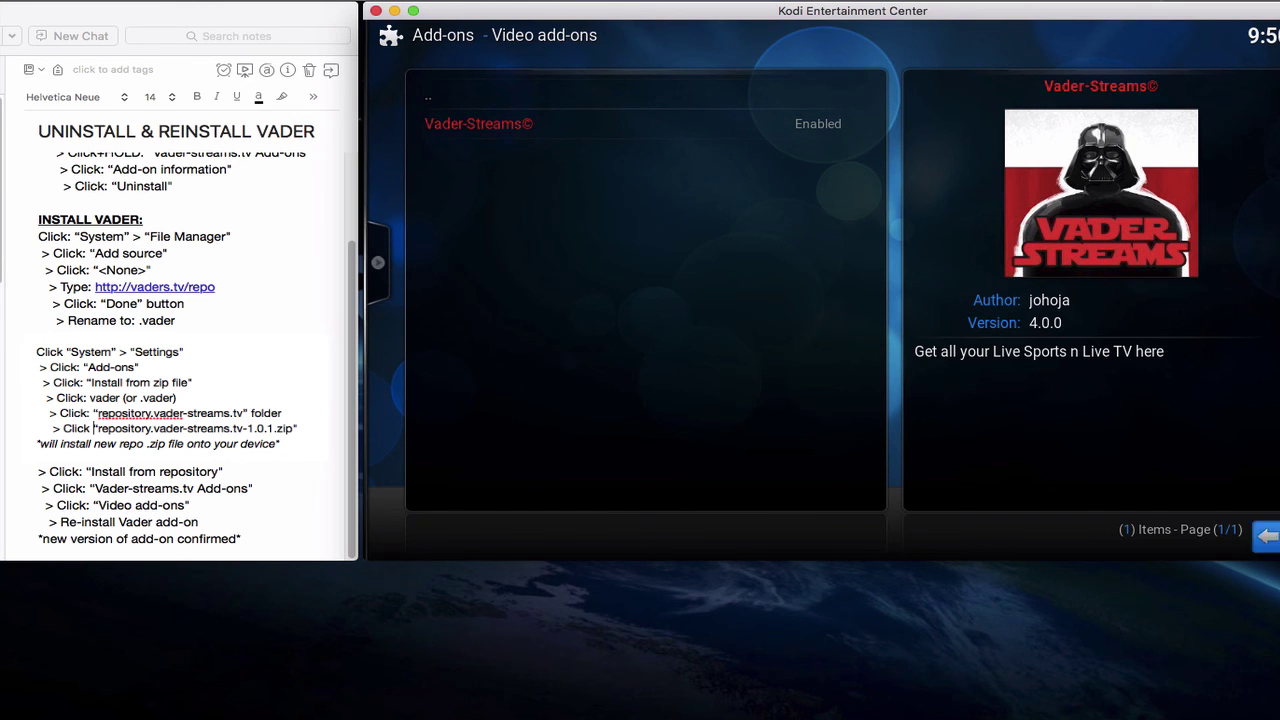
key("Escape")
mouse_move(651, 280)
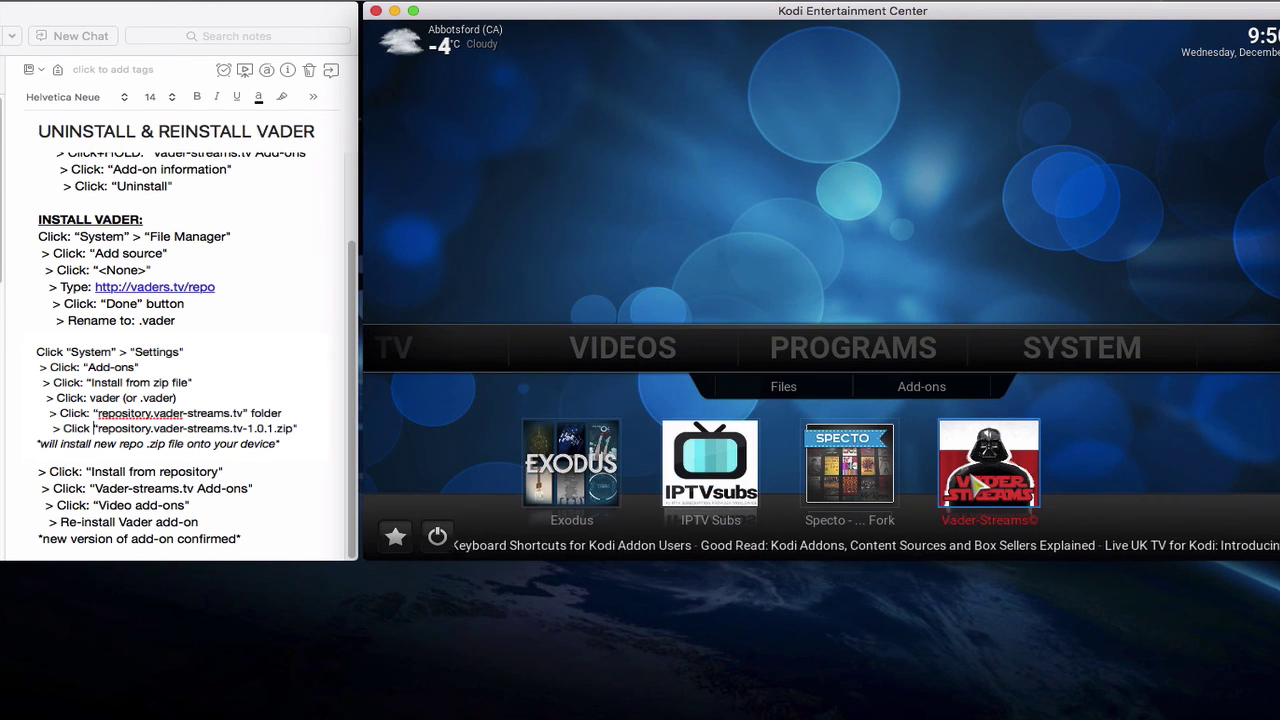